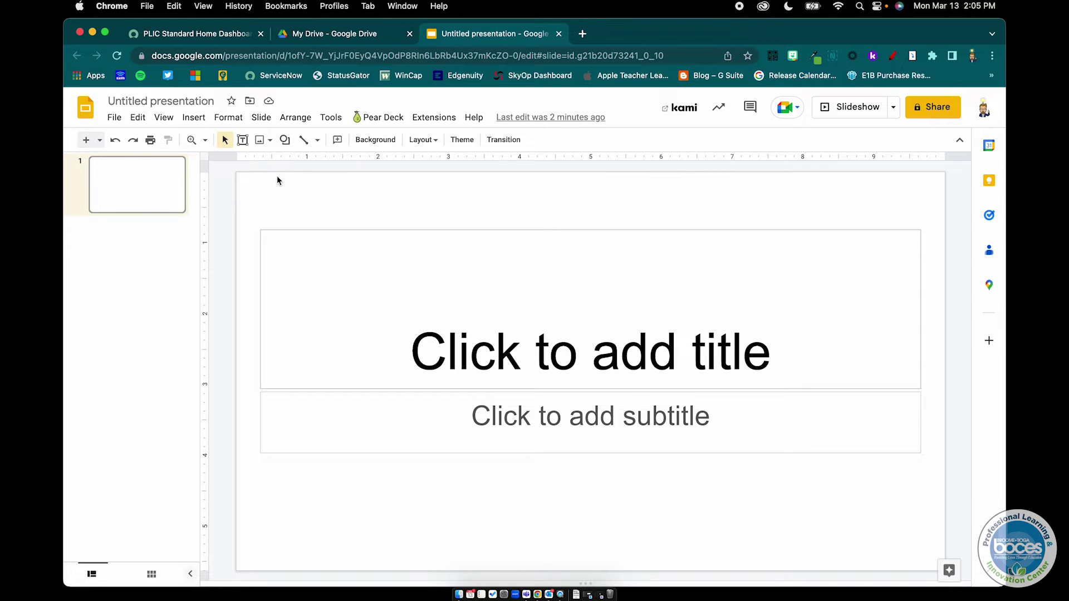
Open the insert options on the new blank presentation's empty title slide
left_click(192, 117)
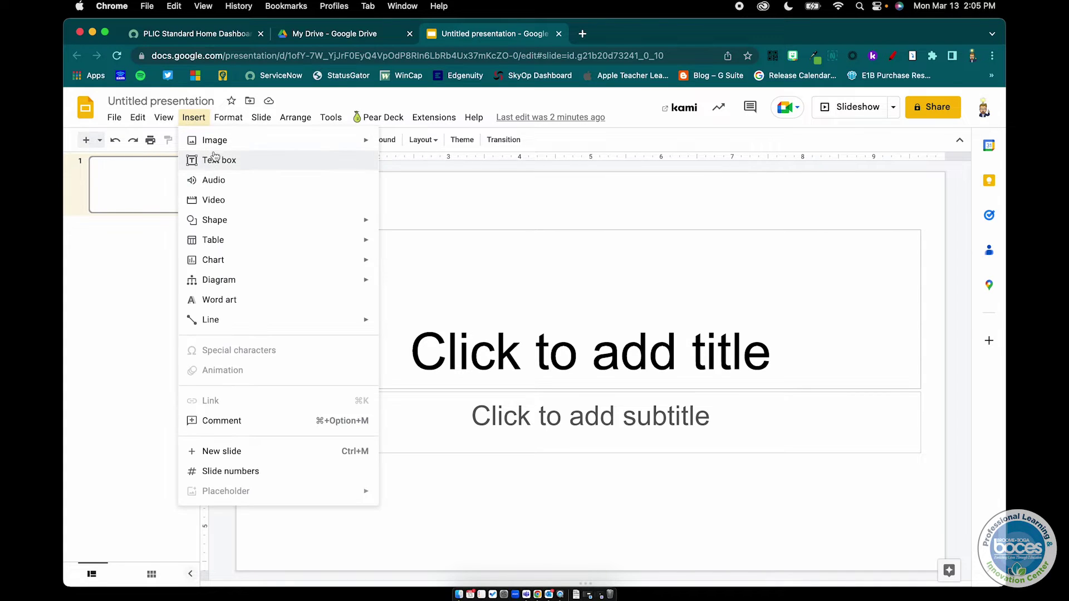
Web-search 'leaf border' and insert the green monstera-leaf border image onto the title slide
mouse_move(217, 140)
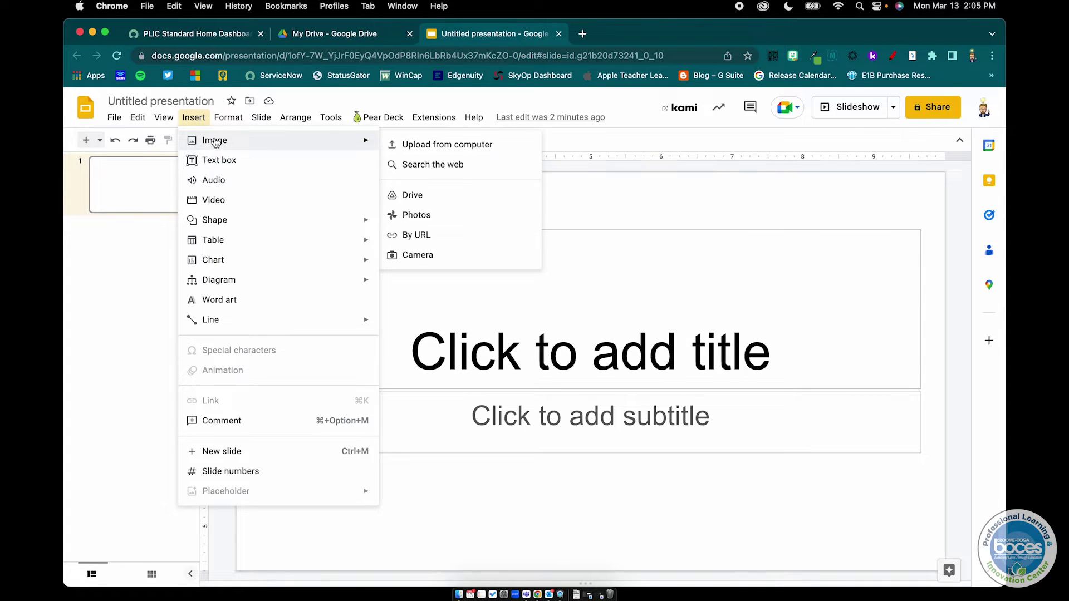
left_click(586, 221)
left_click(269, 145)
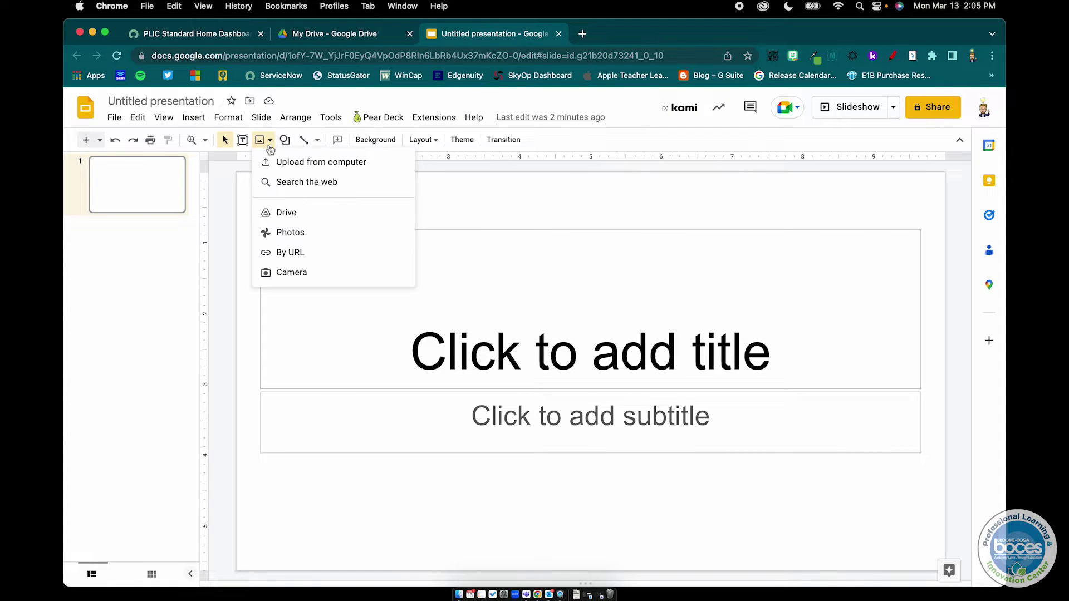
left_click(284, 181)
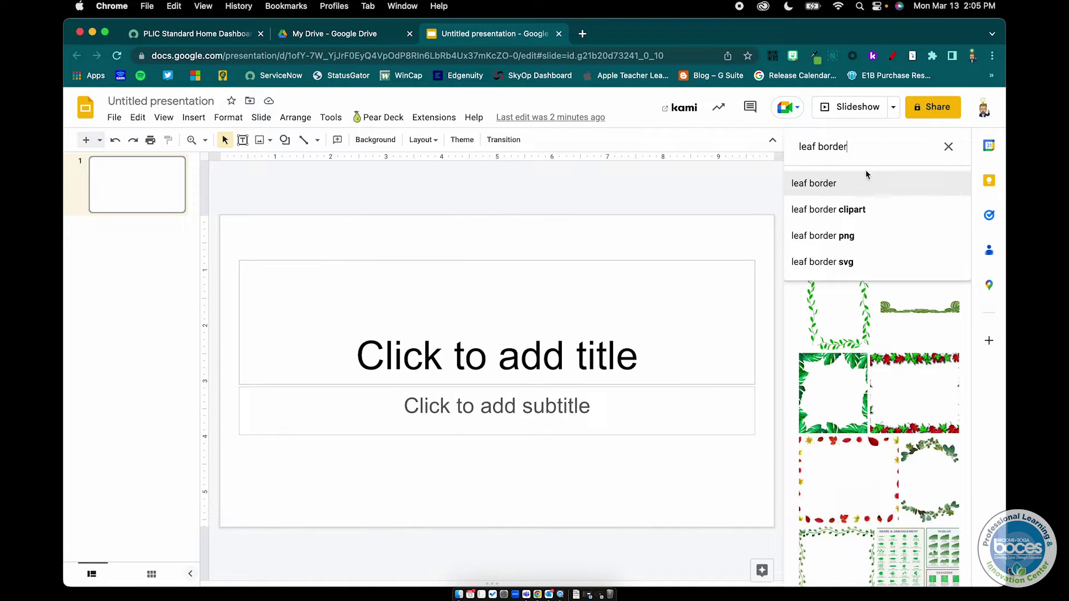
left_click(948, 147)
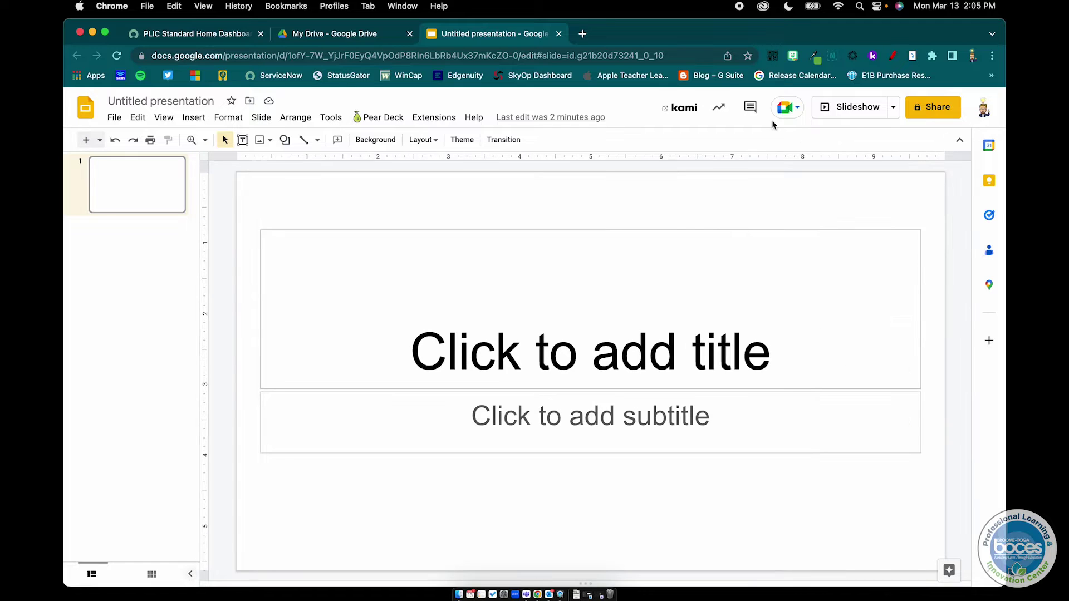
left_click(269, 140)
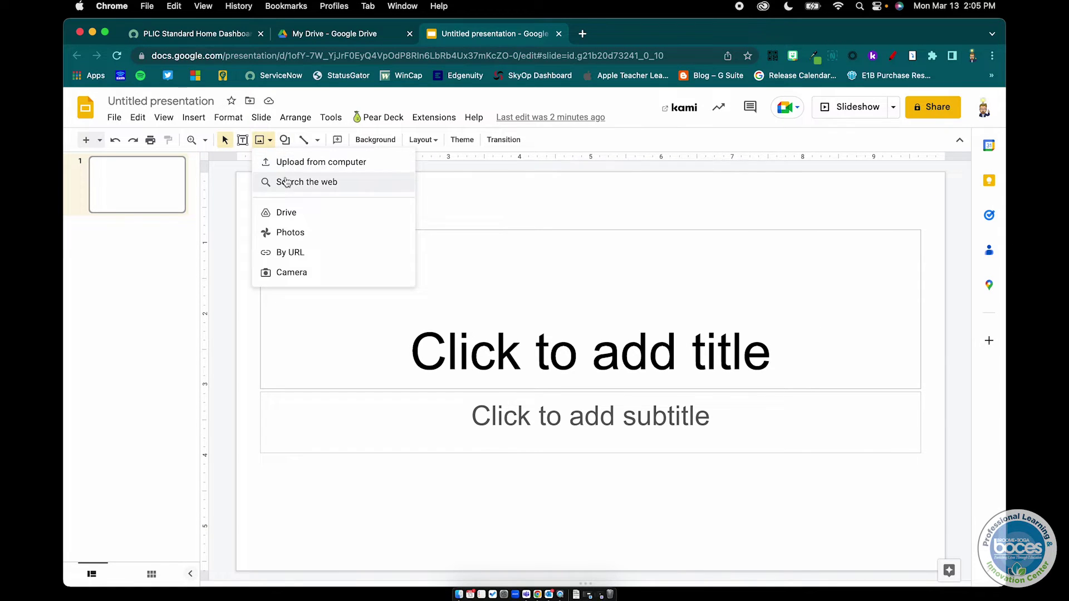
left_click(285, 181)
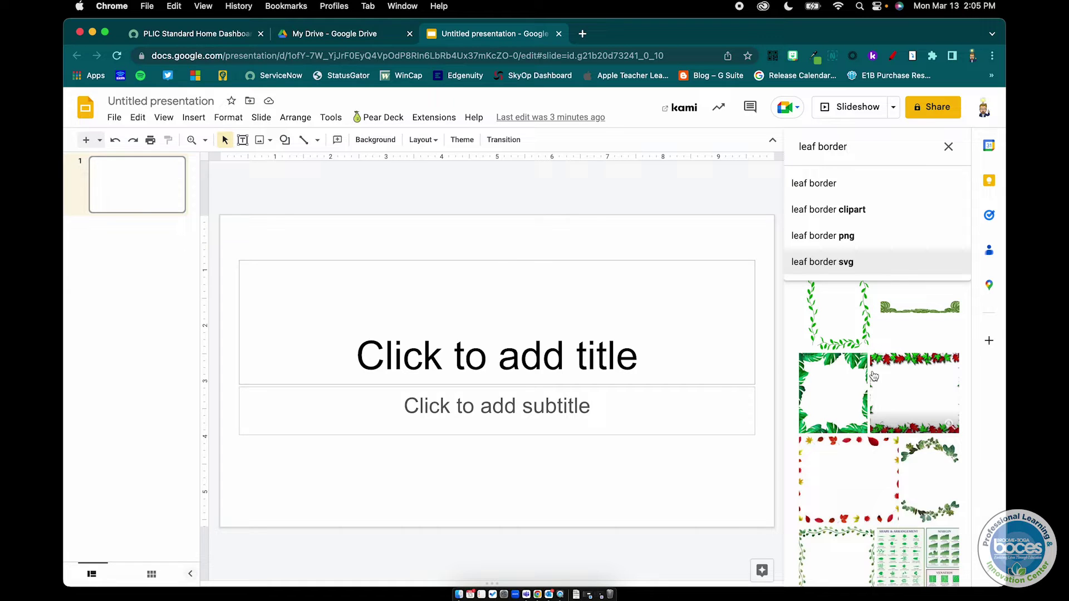
left_click(840, 392)
left_click(840, 392)
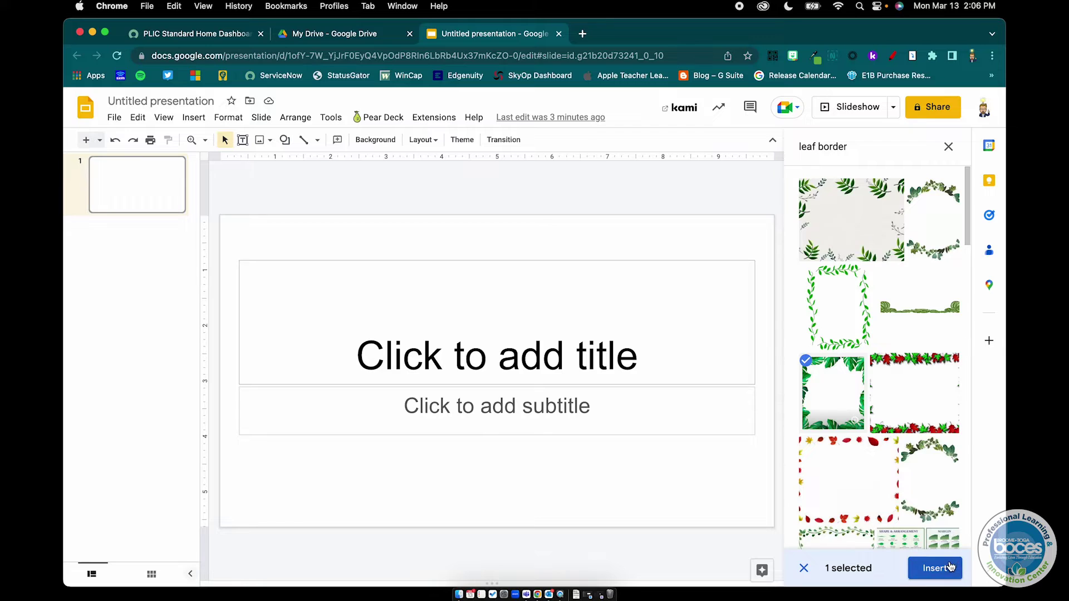
left_click(951, 566)
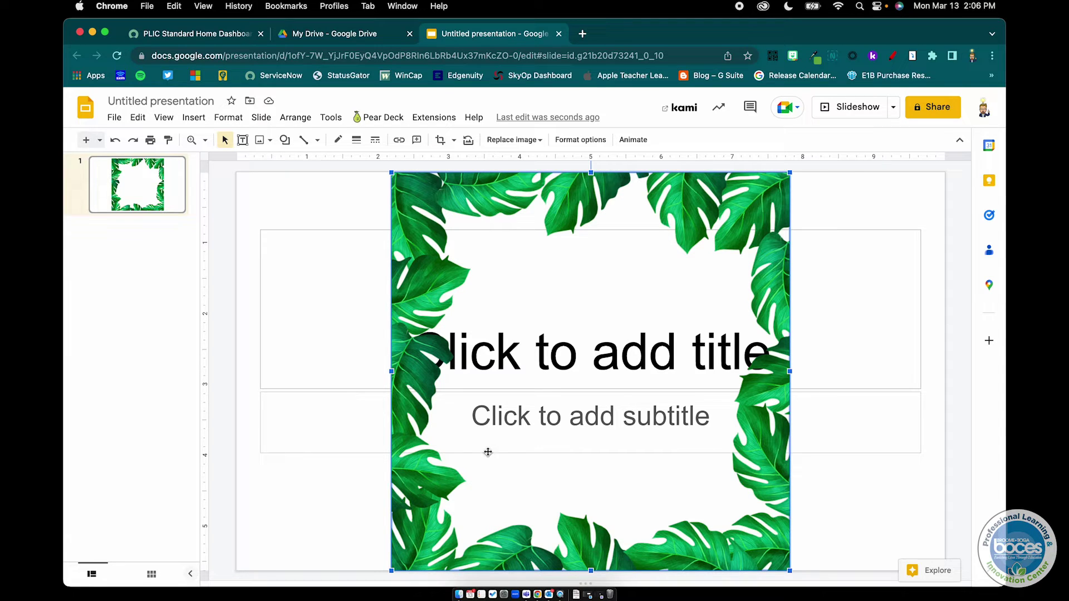
Drag the leaf border's side handles out to the slide's left and right edges
left_click_drag(391, 371, 237, 371)
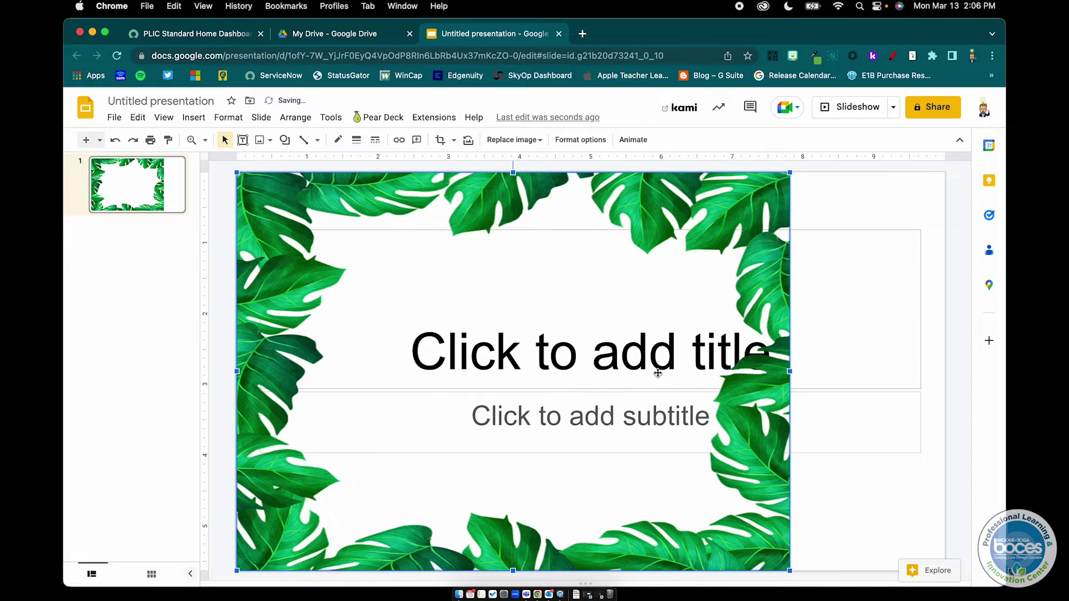
left_click_drag(789, 371, 945, 371)
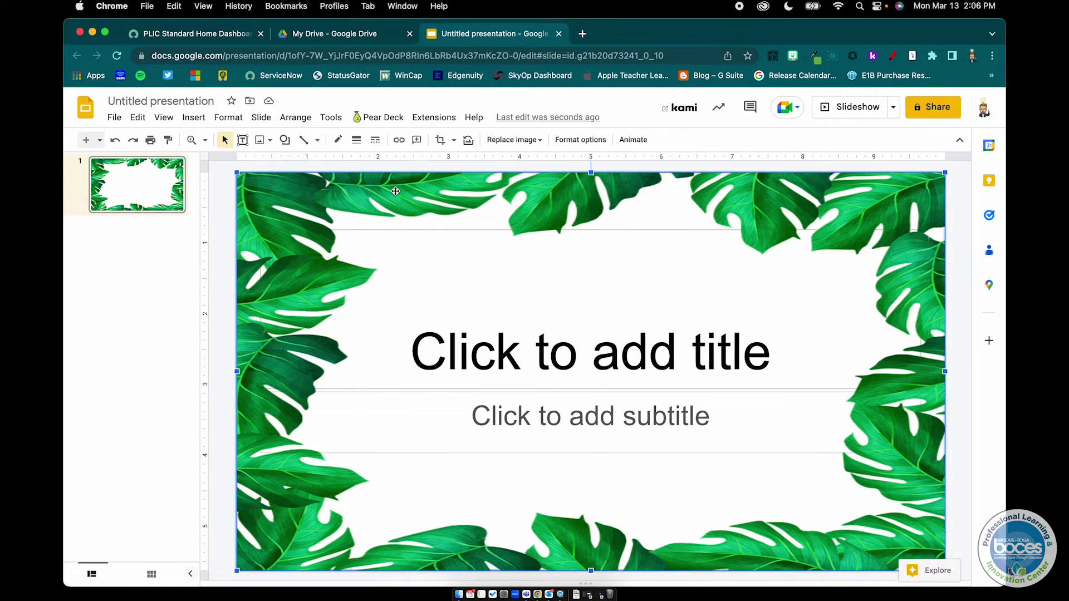
right_click(395, 191)
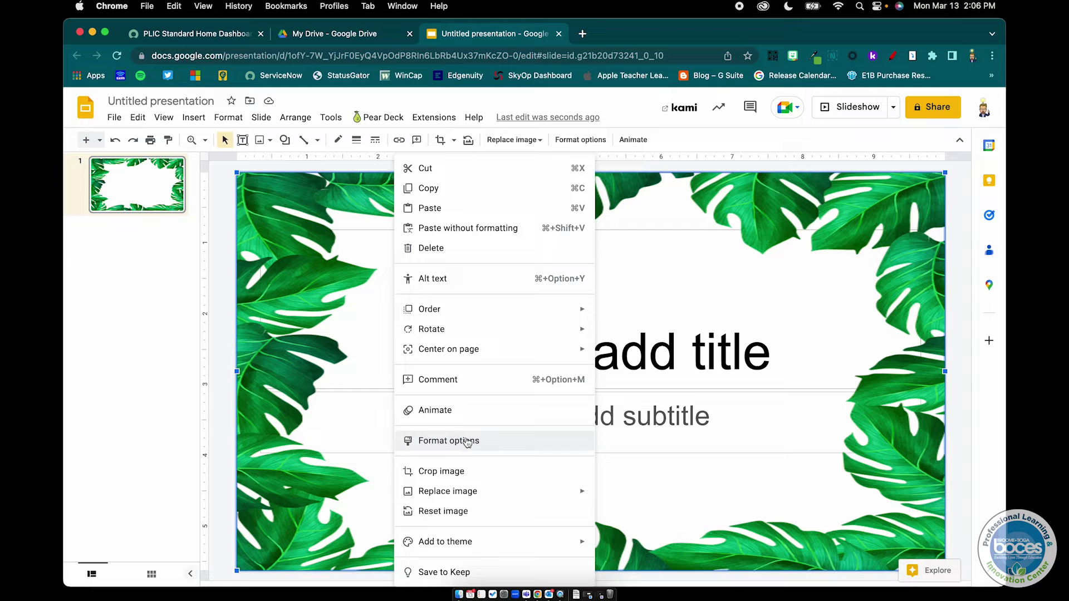
Open the leaf image's Format options and browse the Recolor presets without applying one
left_click(221, 422)
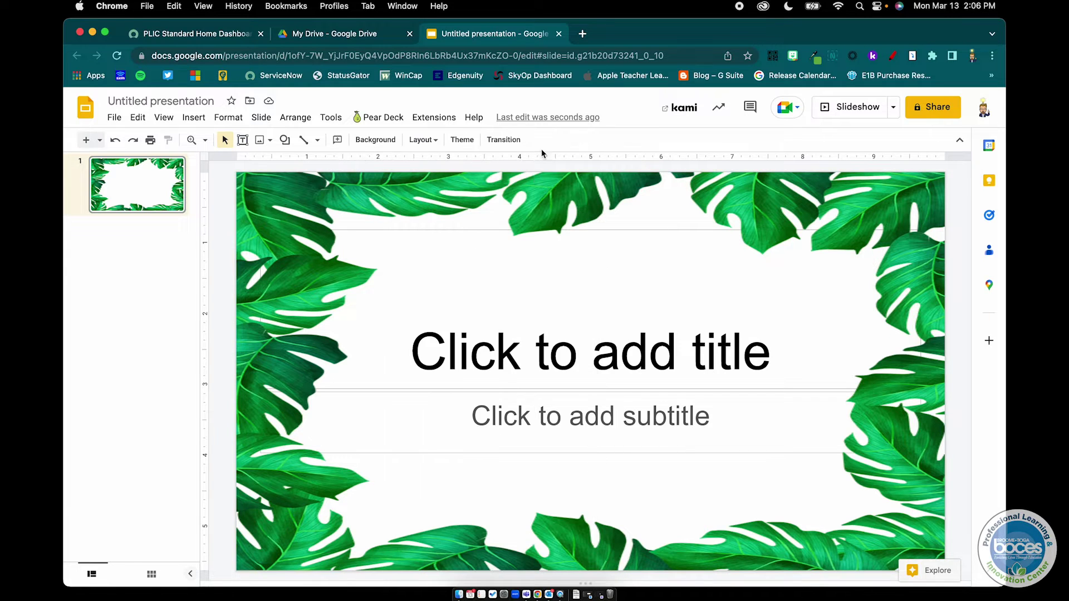
left_click(555, 190)
left_click(573, 142)
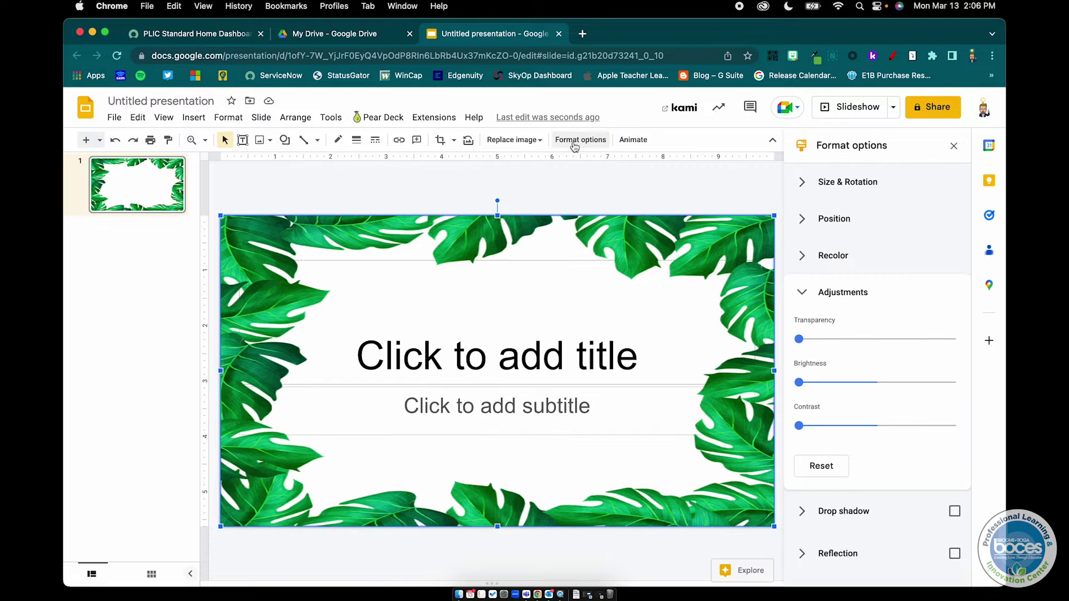
left_click(794, 303)
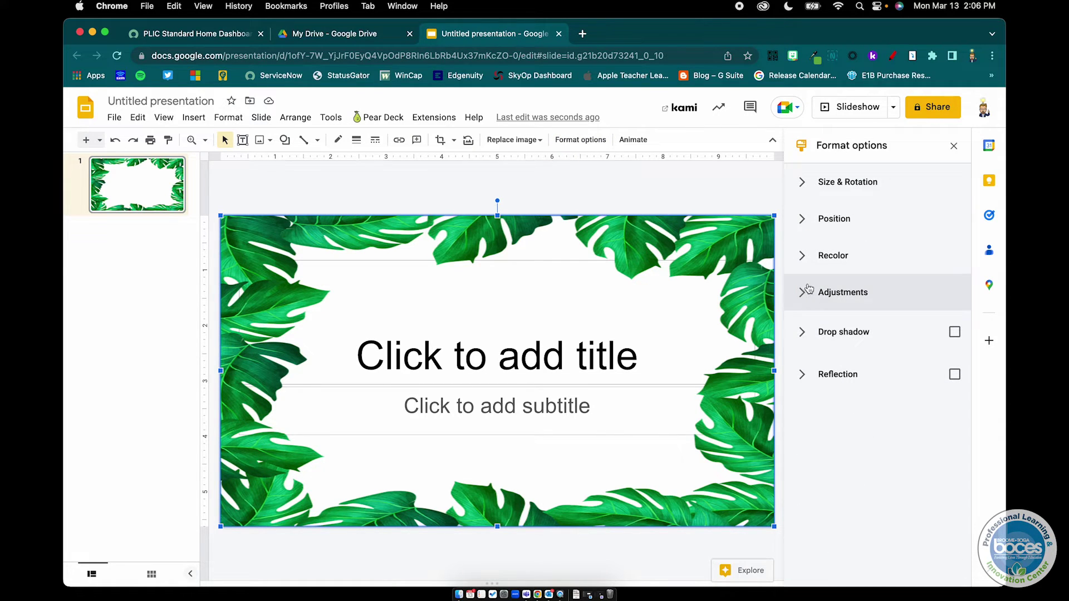
left_click(804, 253)
left_click(841, 290)
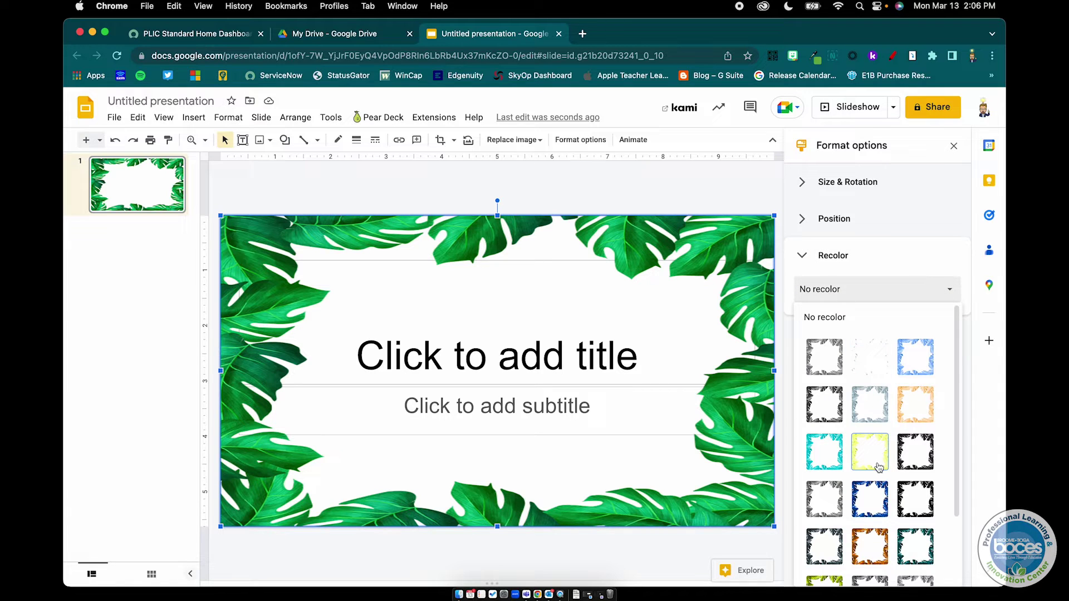
scroll(870, 452, "down", 3)
scroll(869, 452, "up", 3)
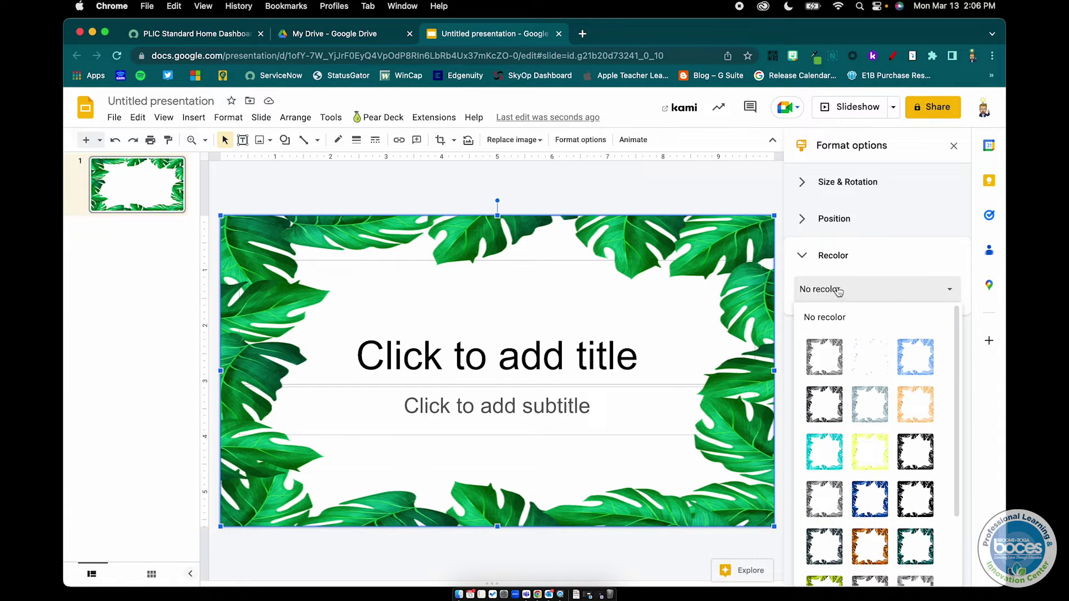
left_click(809, 257)
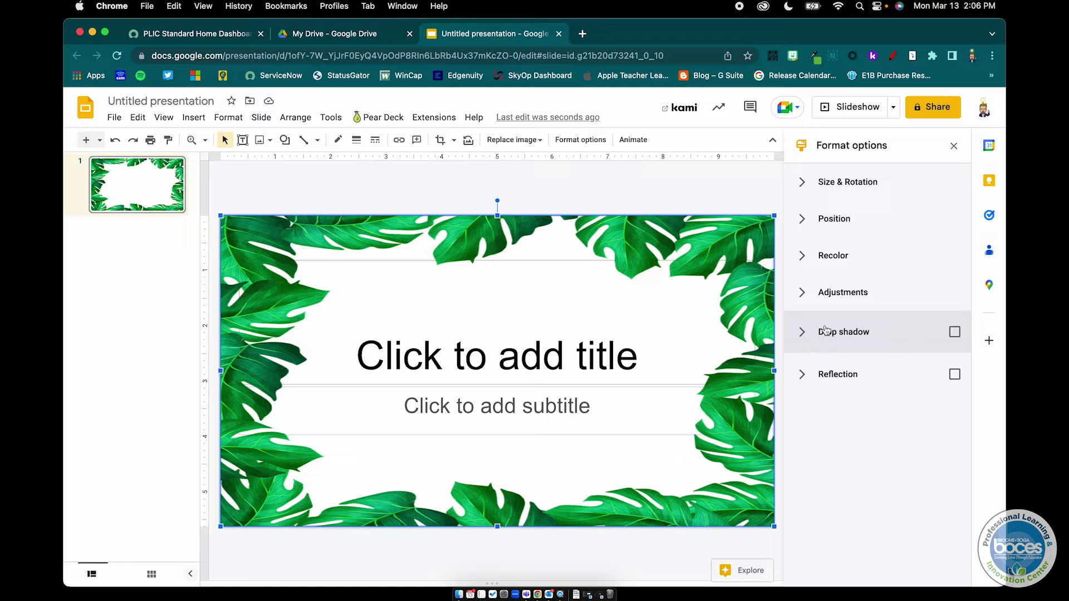
Set the leaf image's transparency to about 53% and close the Format options panel
left_click(813, 302)
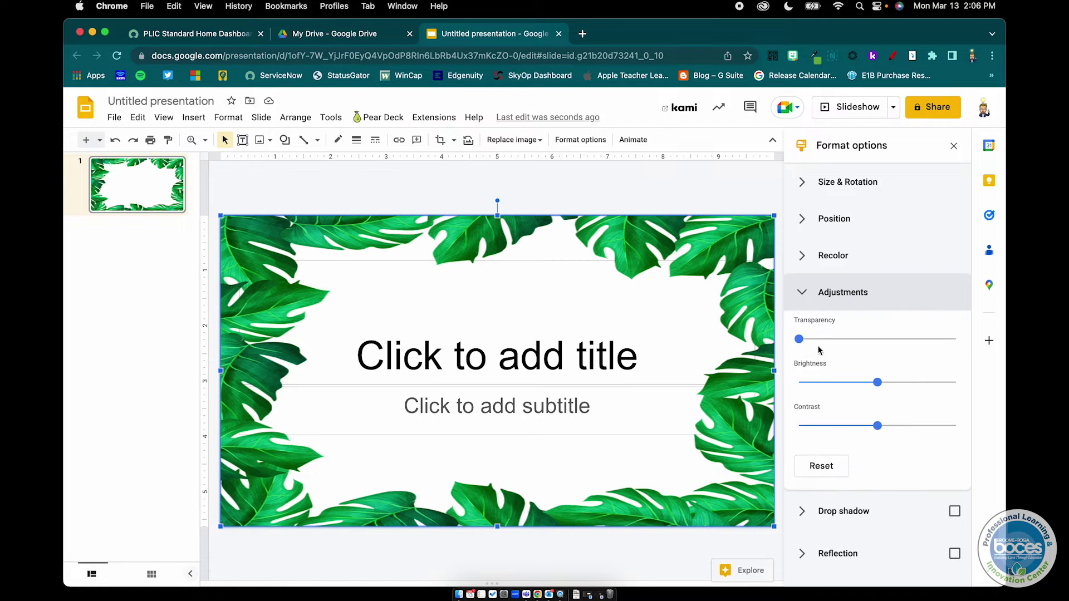
left_click_drag(799, 339, 872, 344)
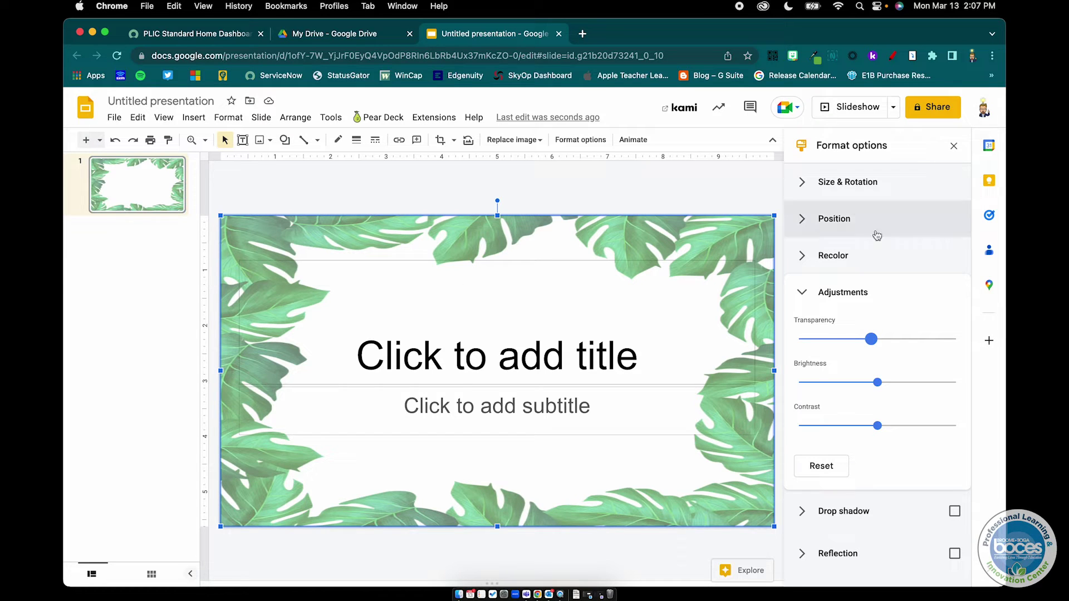
left_click_drag(870, 338, 882, 339)
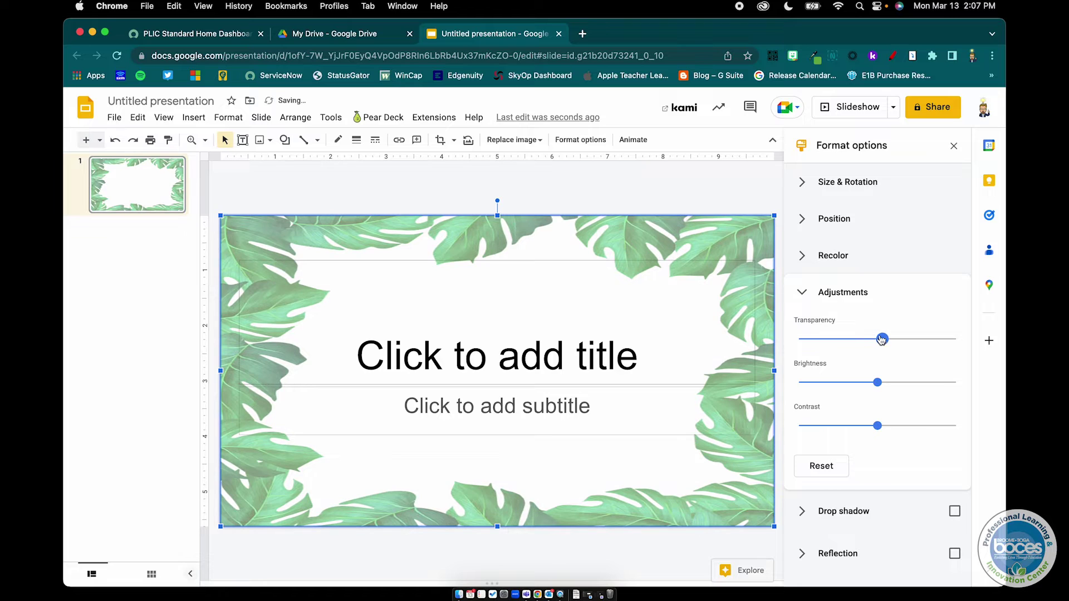
left_click(954, 147)
left_click(967, 235)
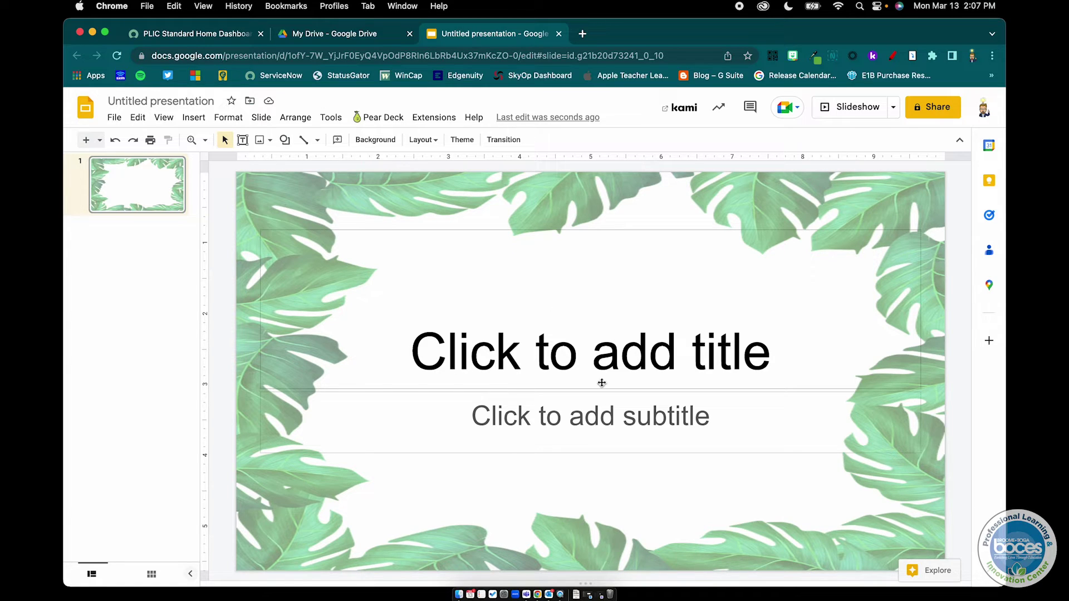
Send the leaf border image behind the title and subtitle text boxes
left_click(548, 389)
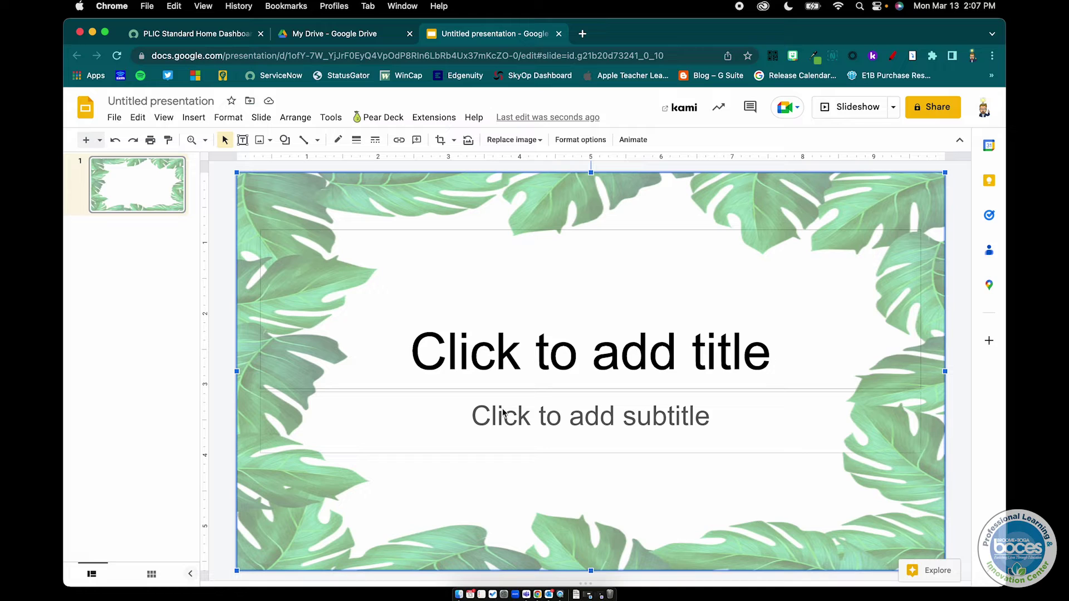
right_click(473, 299)
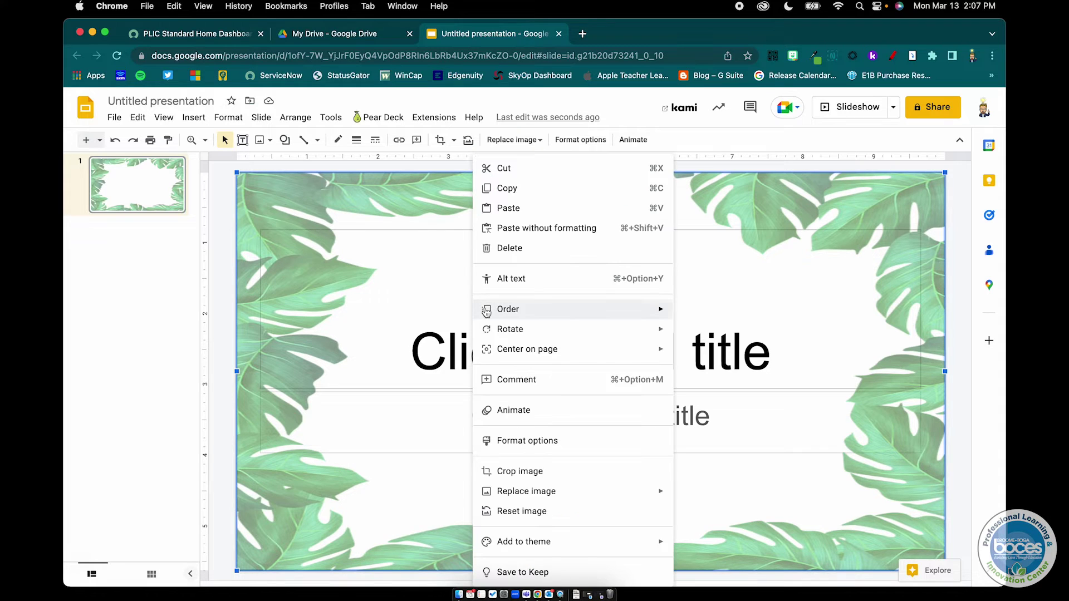
mouse_move(487, 309)
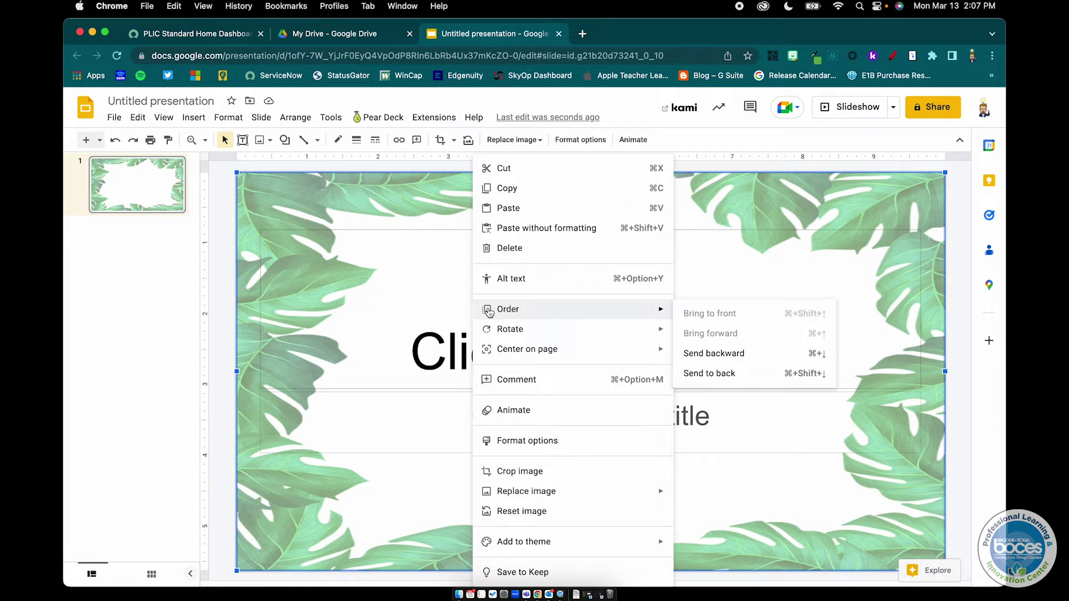
left_click(712, 372)
Delete the title and subtitle placeholders from slide 1
left_click(654, 233)
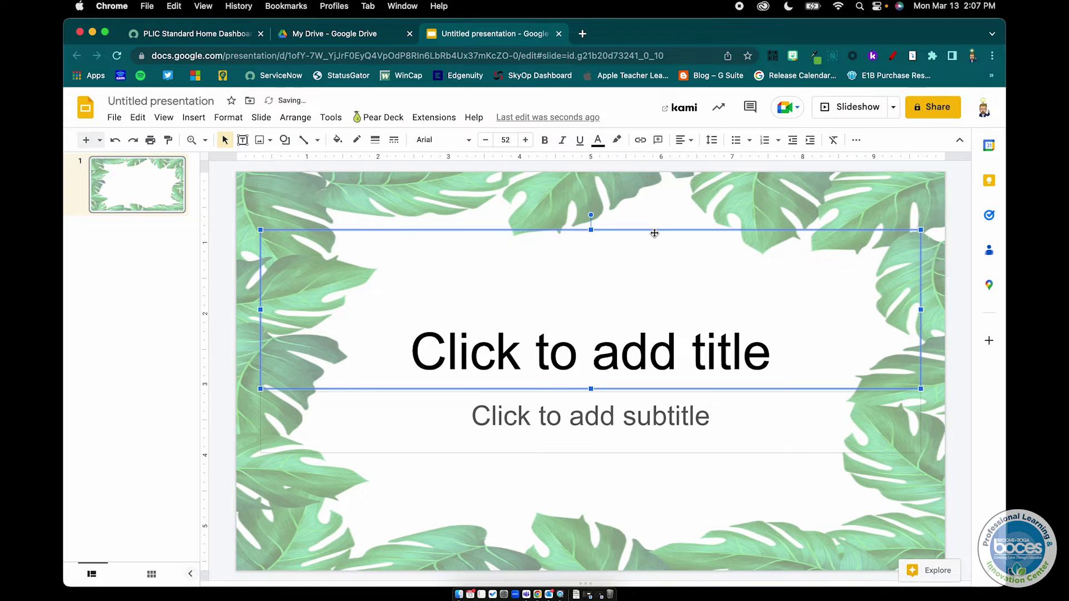
key("Delete")
left_click(654, 386)
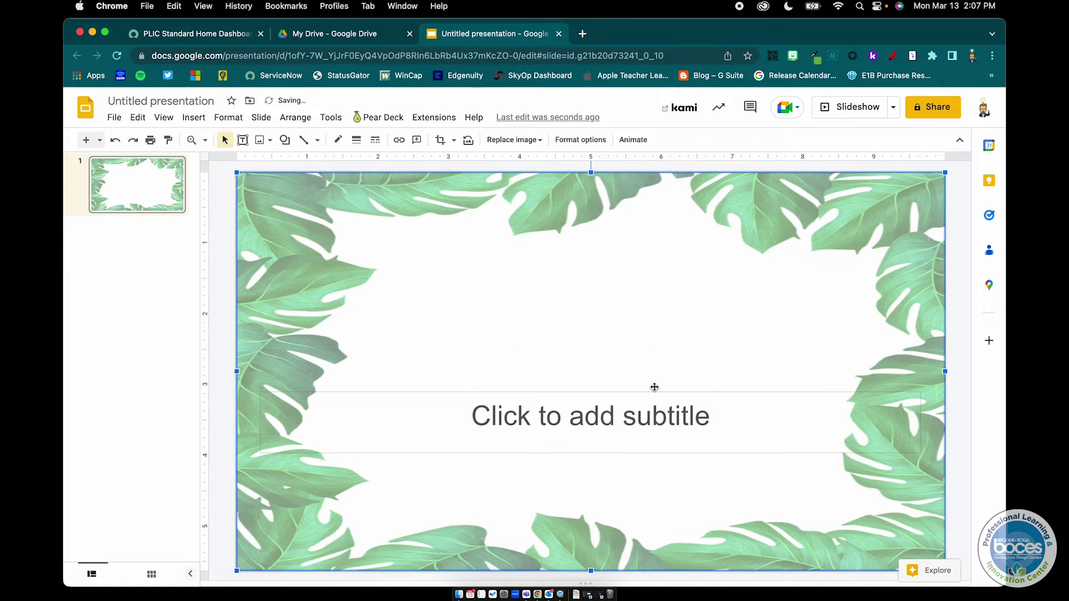
left_click(654, 394)
key("Delete")
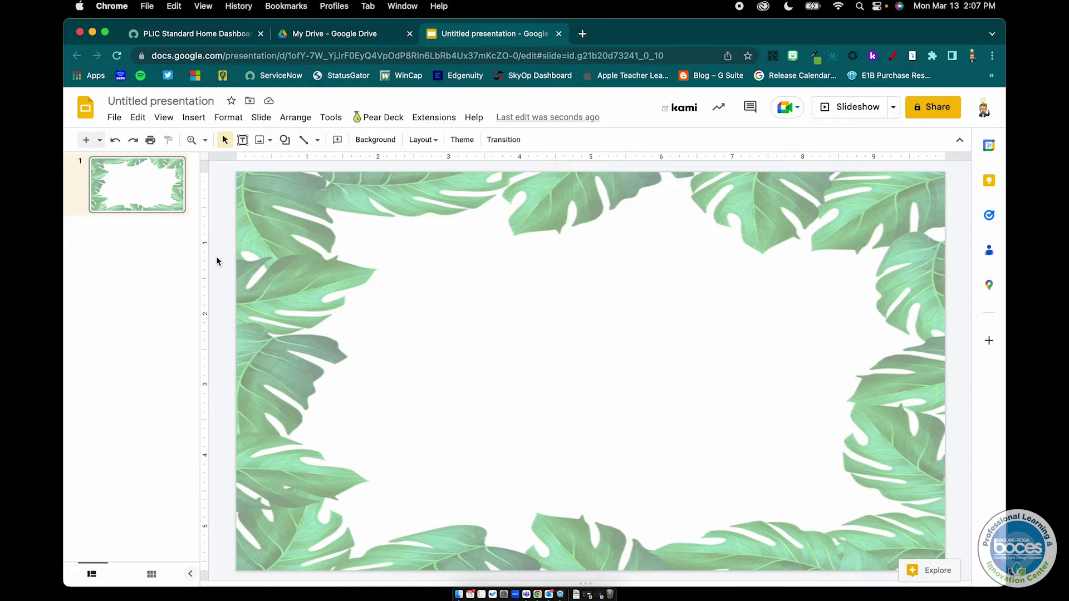
left_click(114, 118)
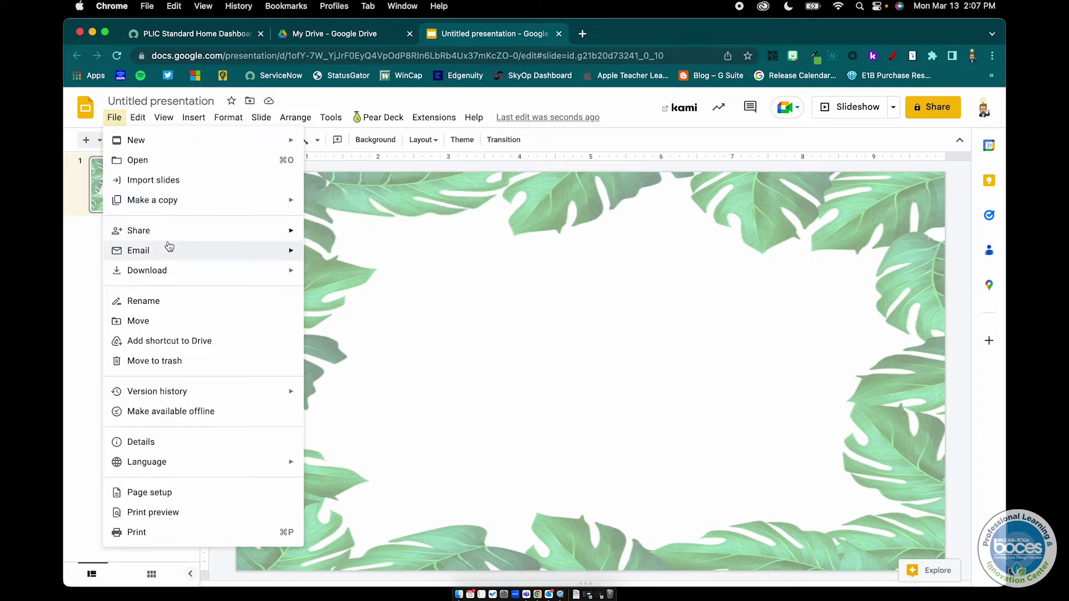
Download the current slide as a JPEG image, Untitled presentation.jpg
mouse_move(173, 267)
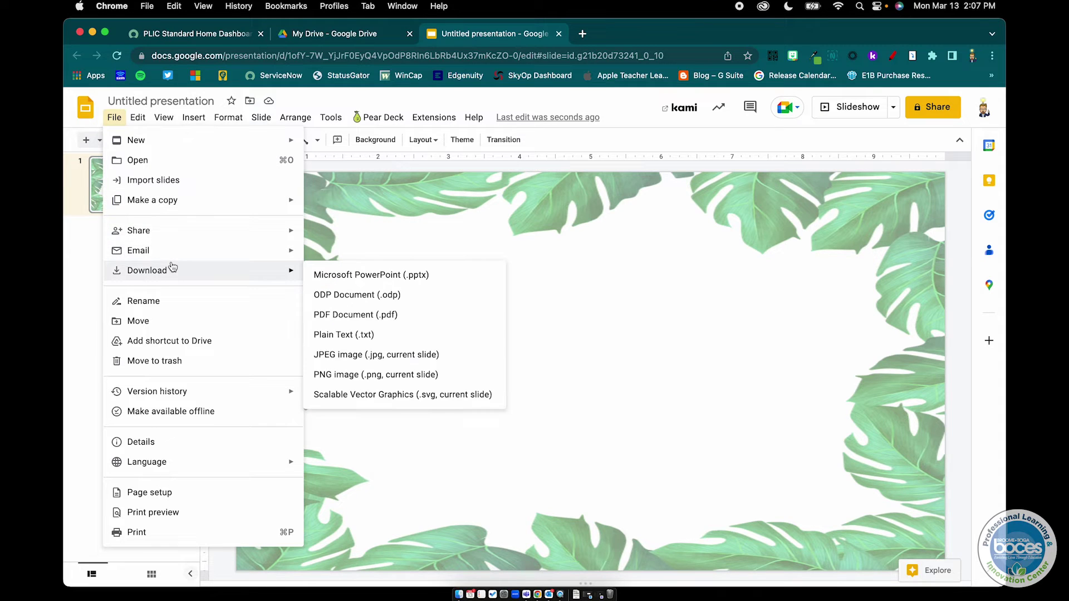
left_click(426, 362)
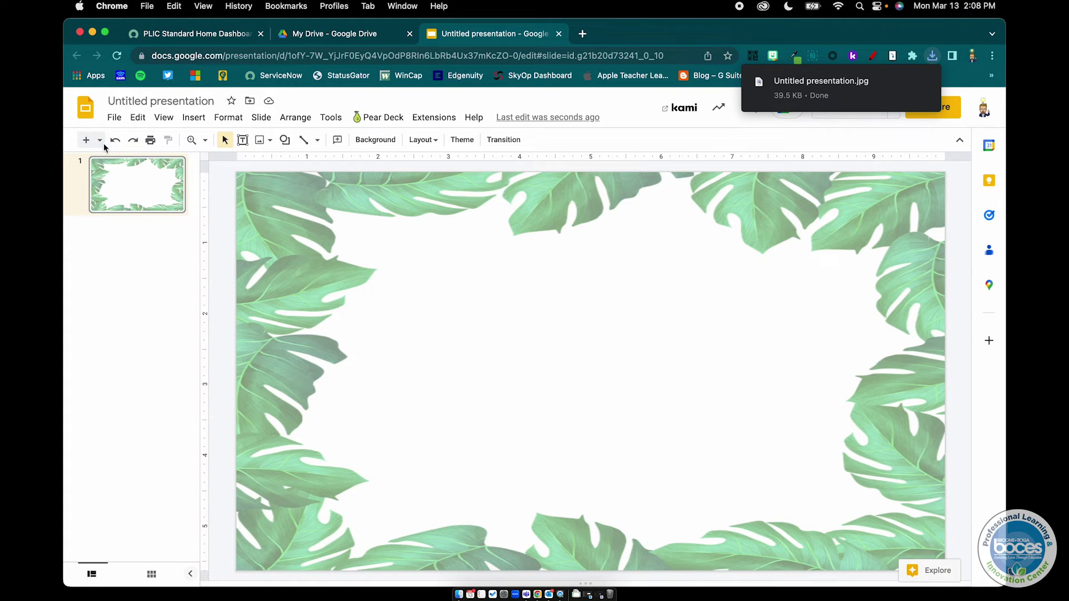
Add slide 2 and set its background to the uploaded Untitled presentation.jpg from Downloads
left_click(86, 140)
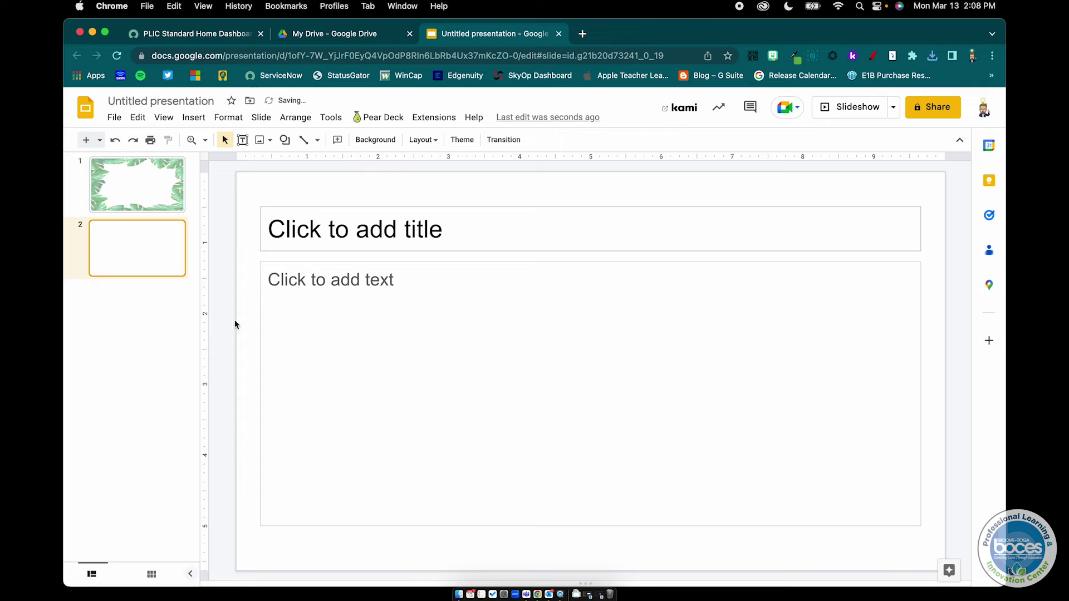
left_click(375, 139)
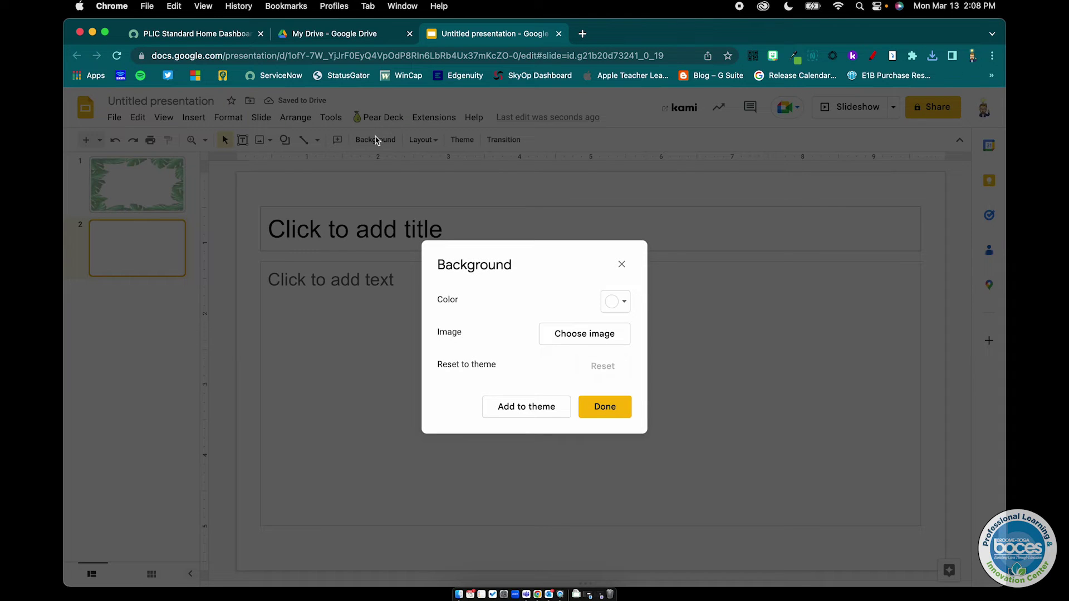
left_click(593, 342)
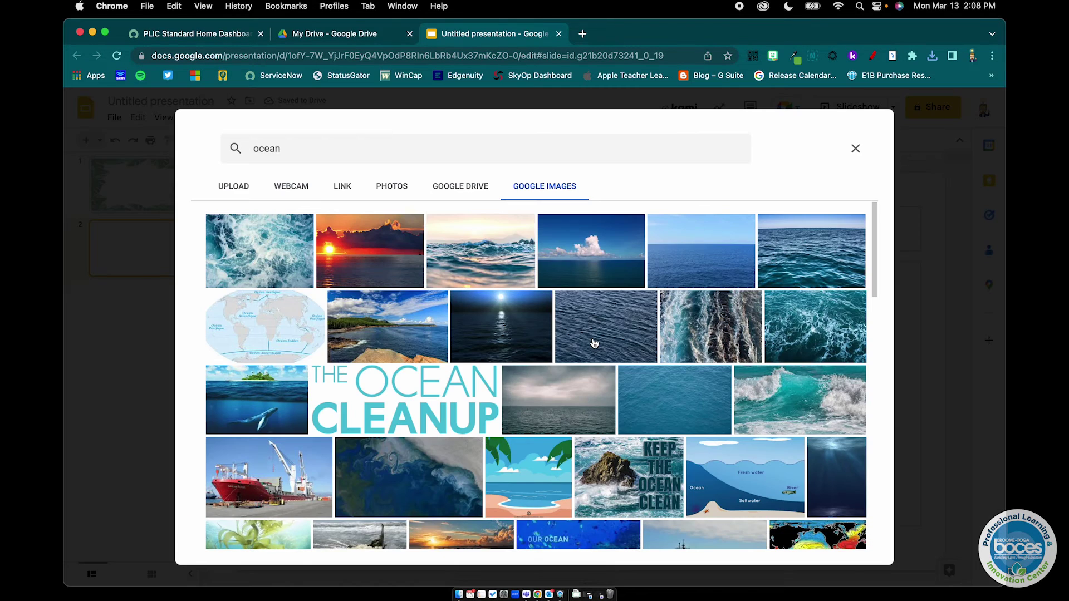
left_click(230, 192)
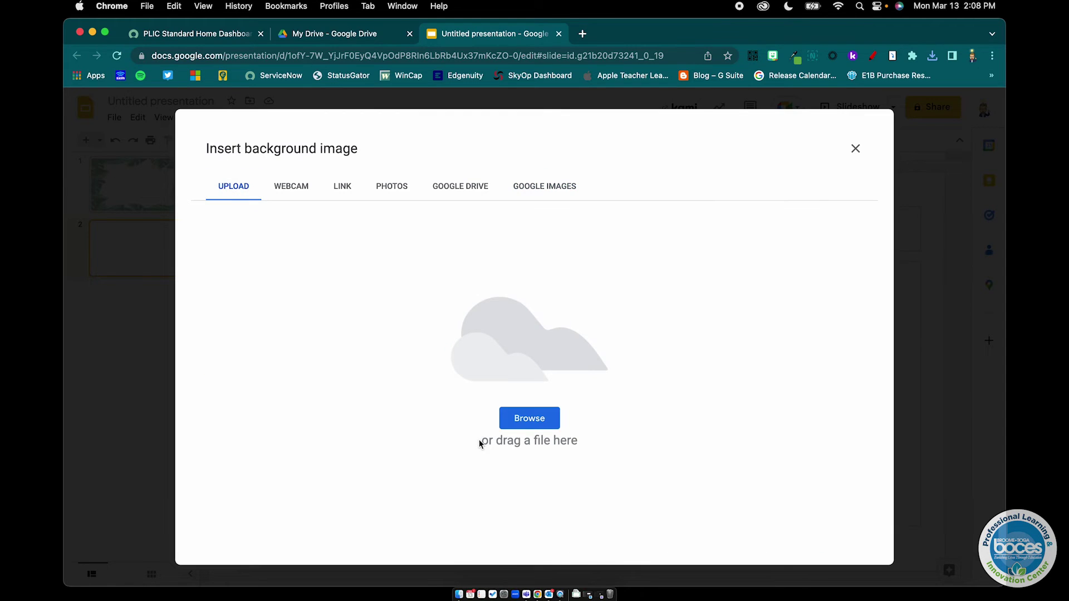
left_click(519, 419)
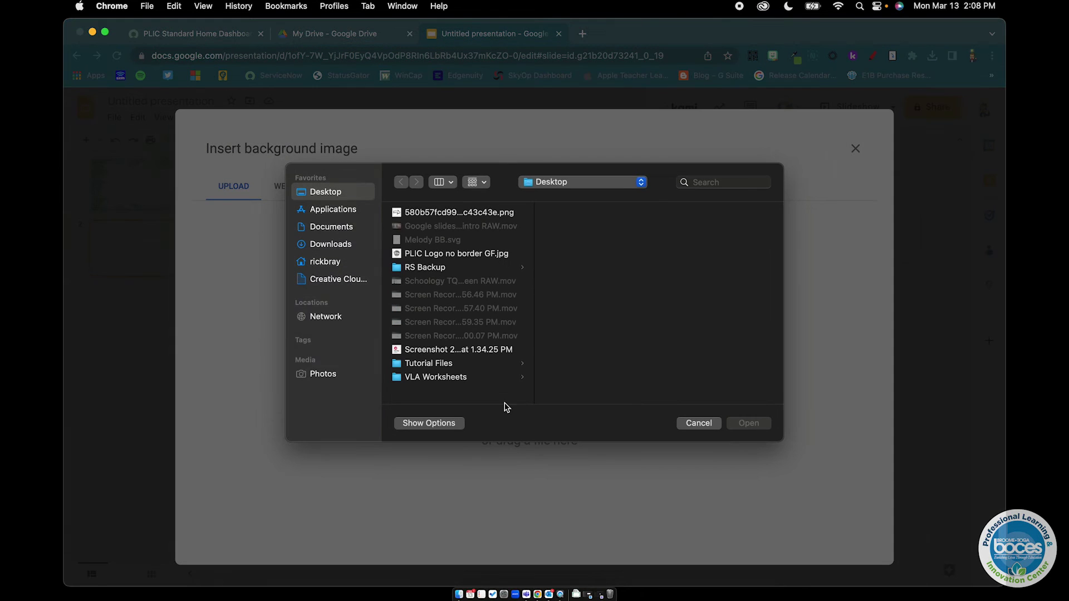
left_click(336, 244)
scroll(449, 301, "down", 1)
scroll(450, 302, "down", 8)
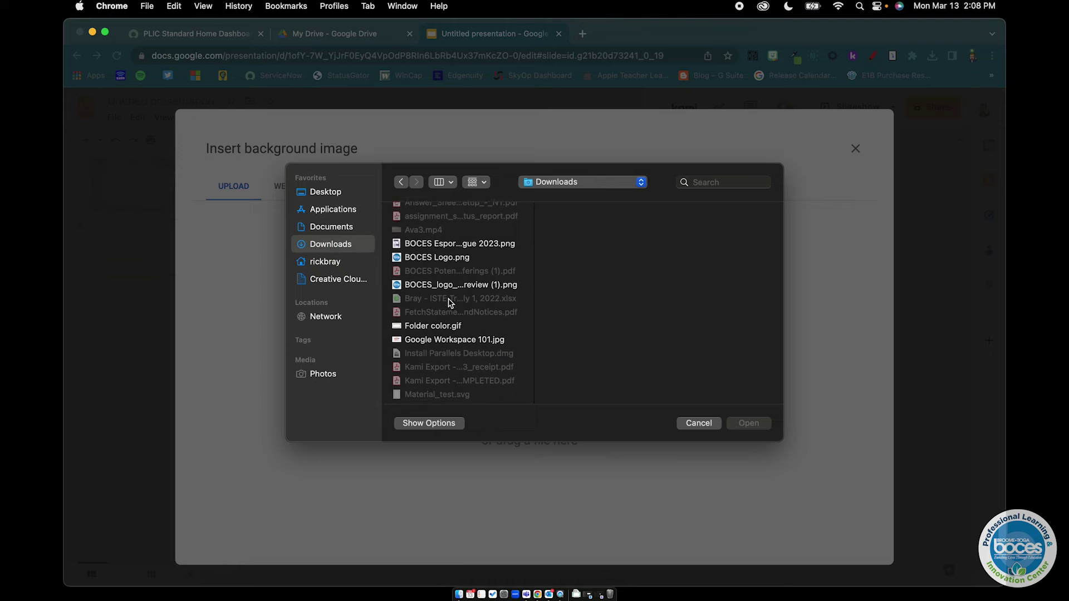
scroll(447, 346, "down", 3)
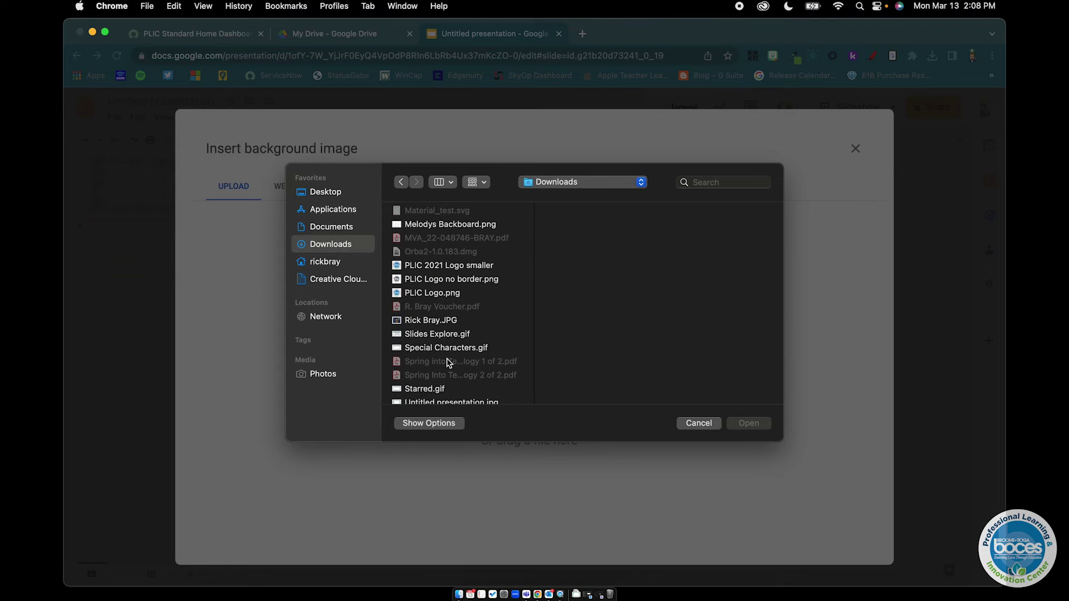
left_click(447, 348)
left_click(747, 424)
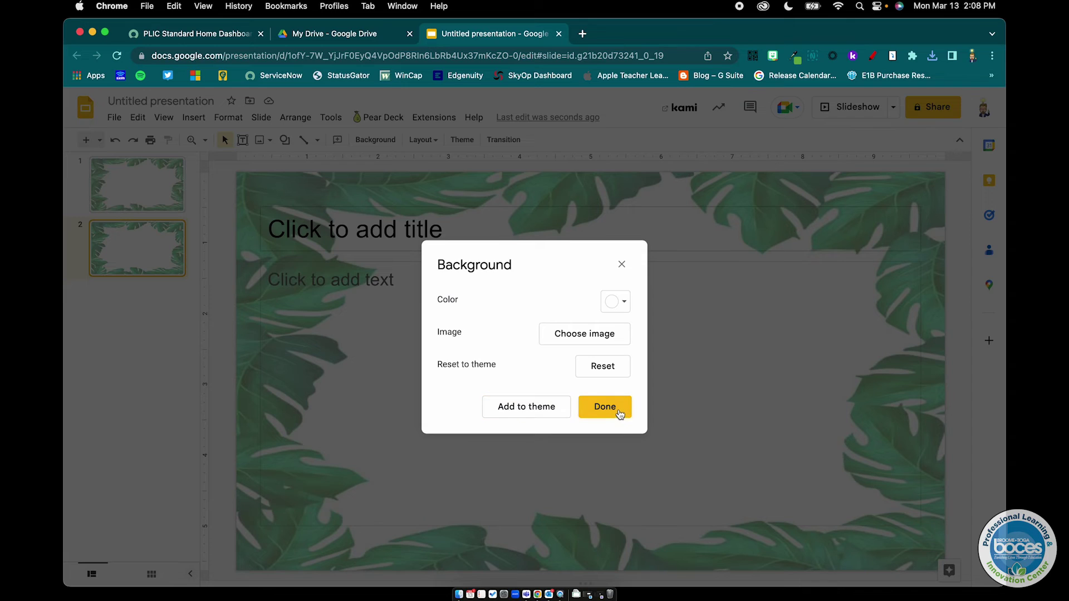
left_click(620, 410)
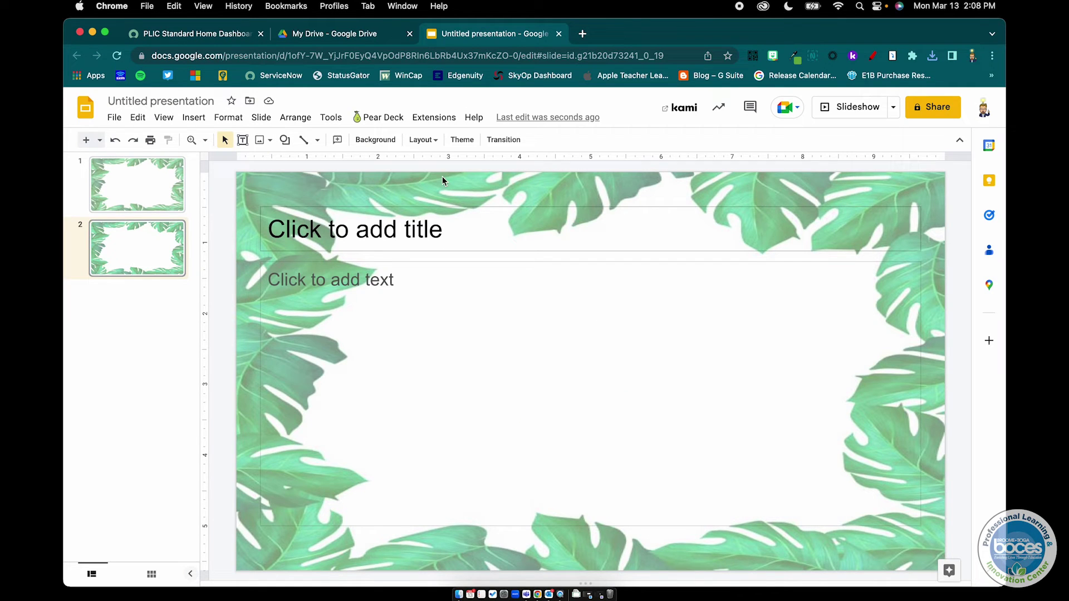
Add a blank white third slide after slide 2
left_click(297, 222)
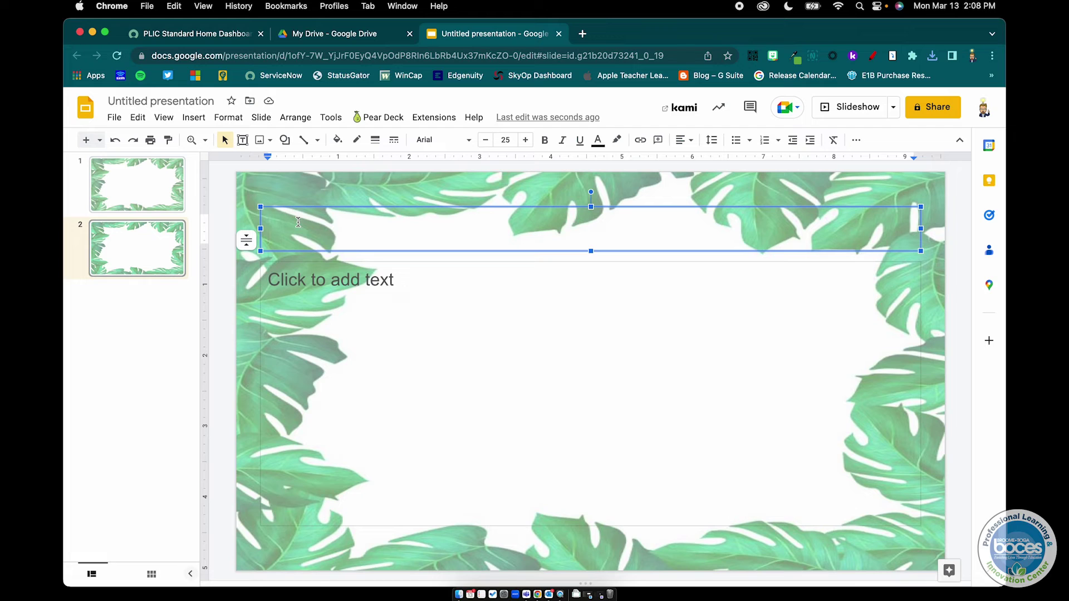
left_click(85, 140)
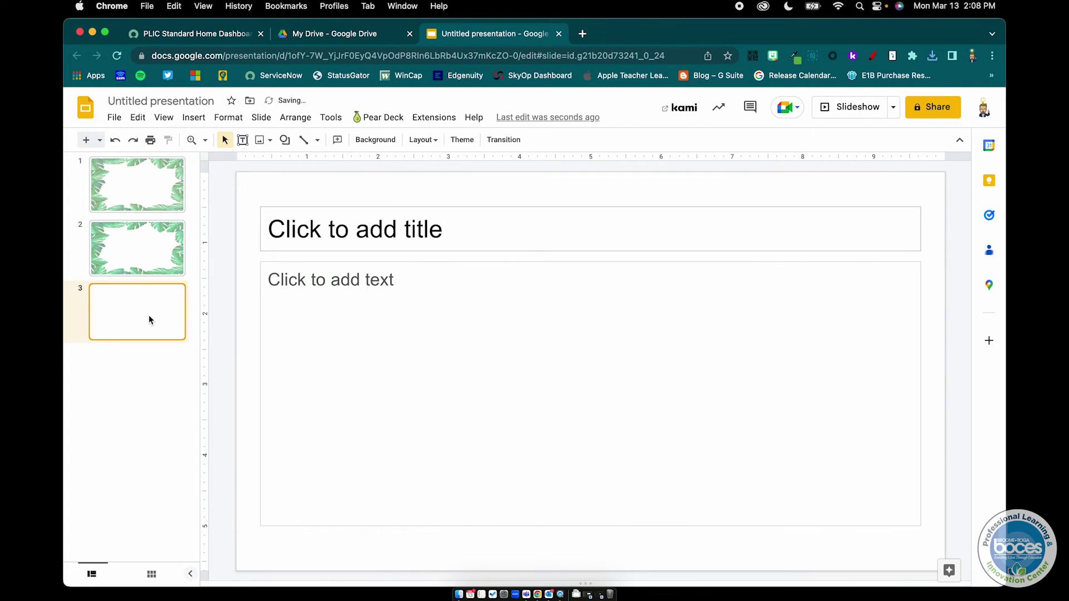
left_click(132, 254)
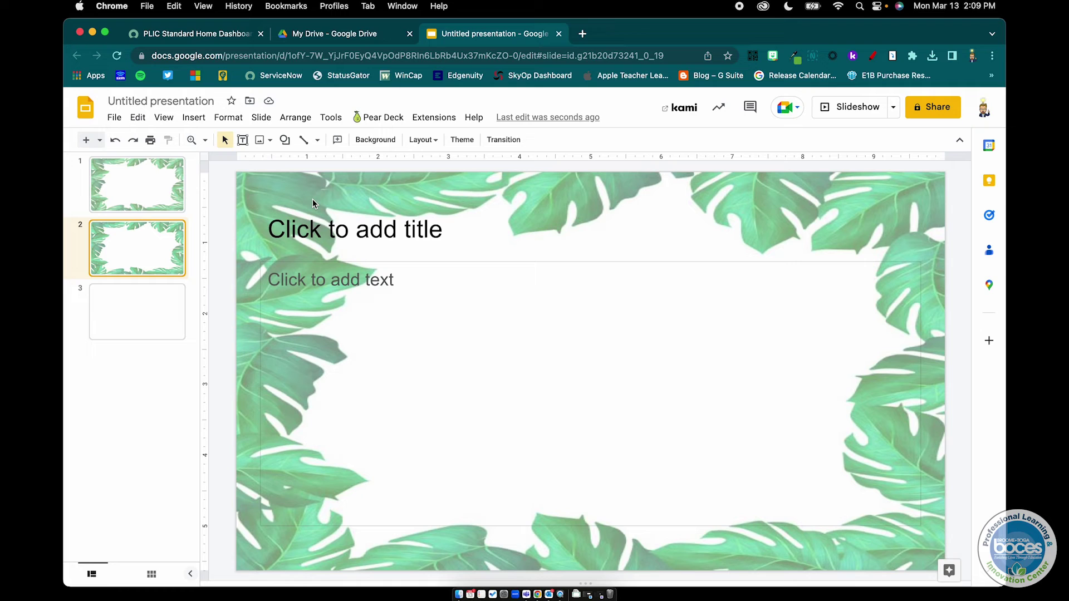
Set slide 3's background to Untitled presentation.jpg and add that image to the theme
left_click(164, 307)
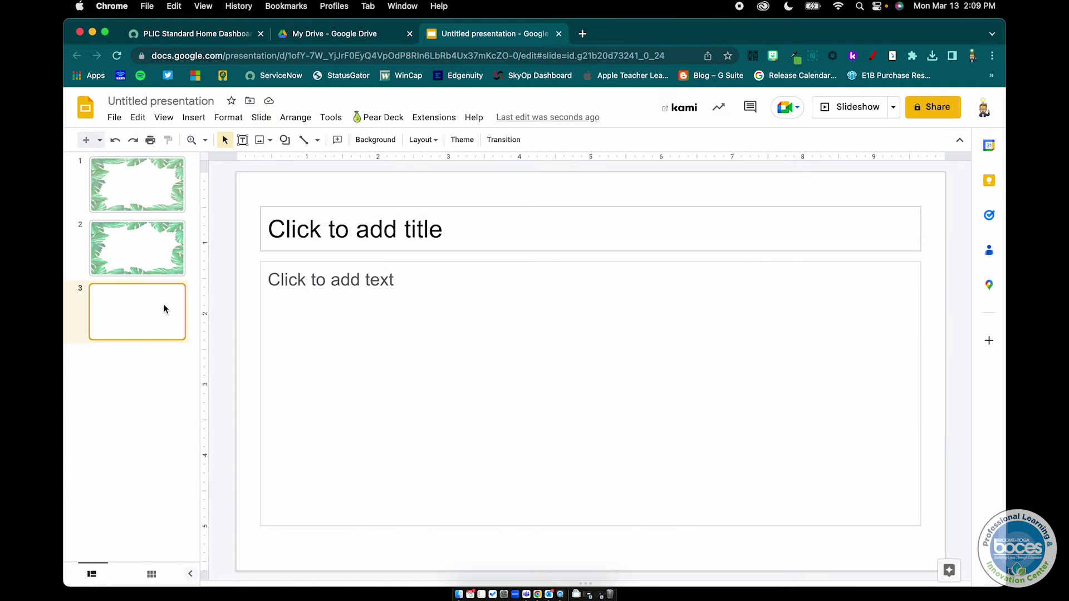
left_click(392, 142)
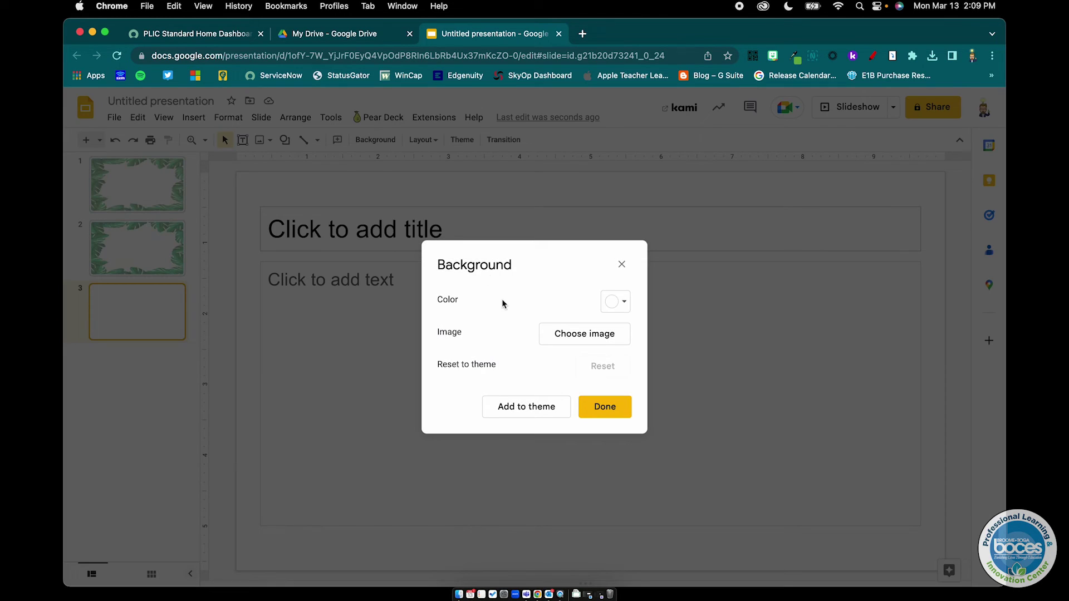
left_click(569, 331)
left_click(528, 416)
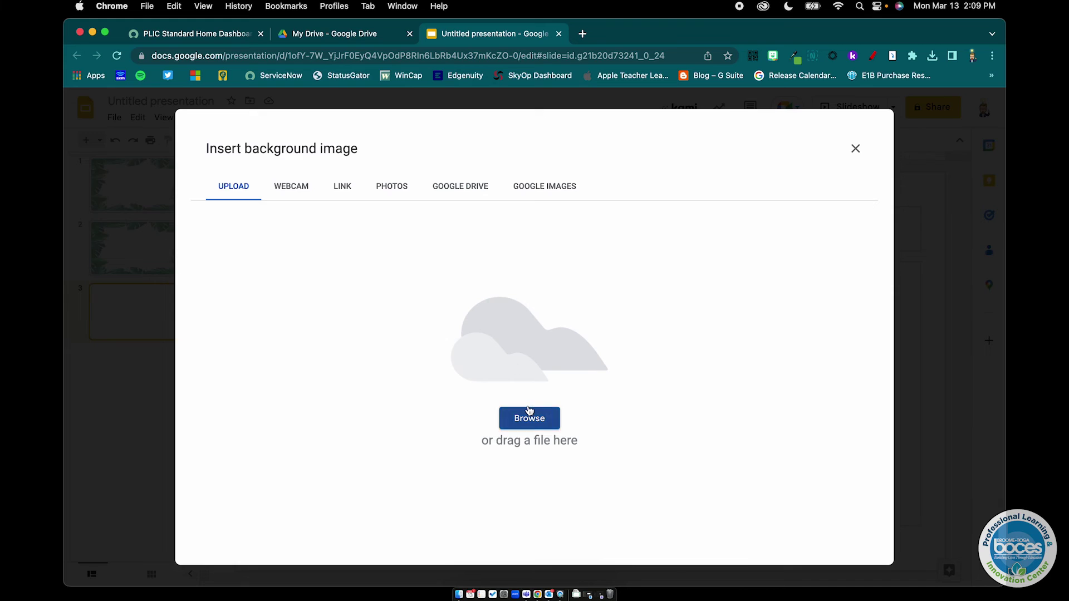
scroll(490, 390, "down", 2)
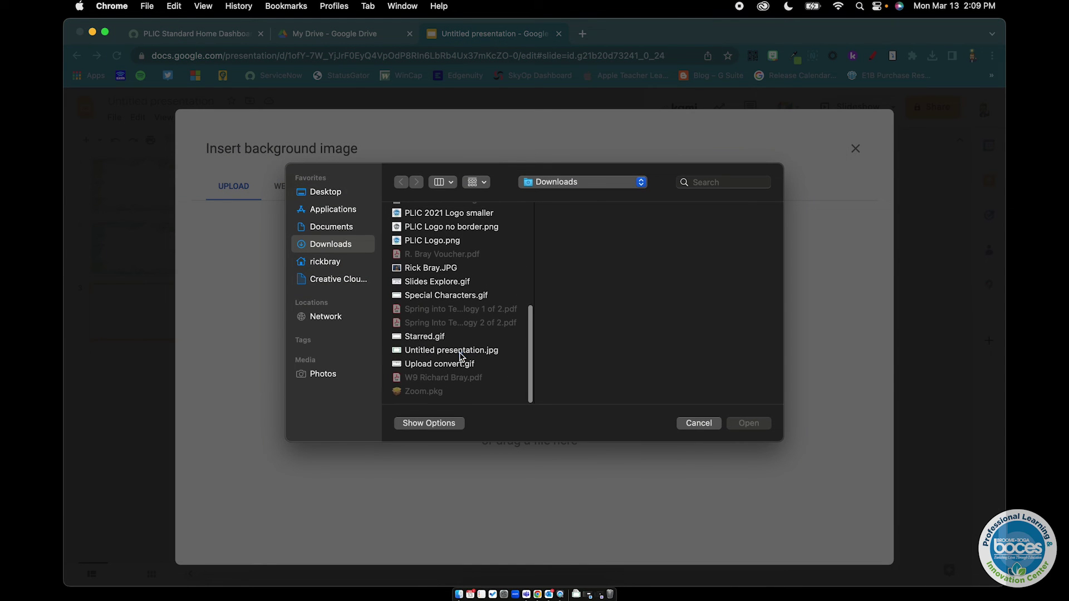
left_click(462, 341)
left_click(745, 423)
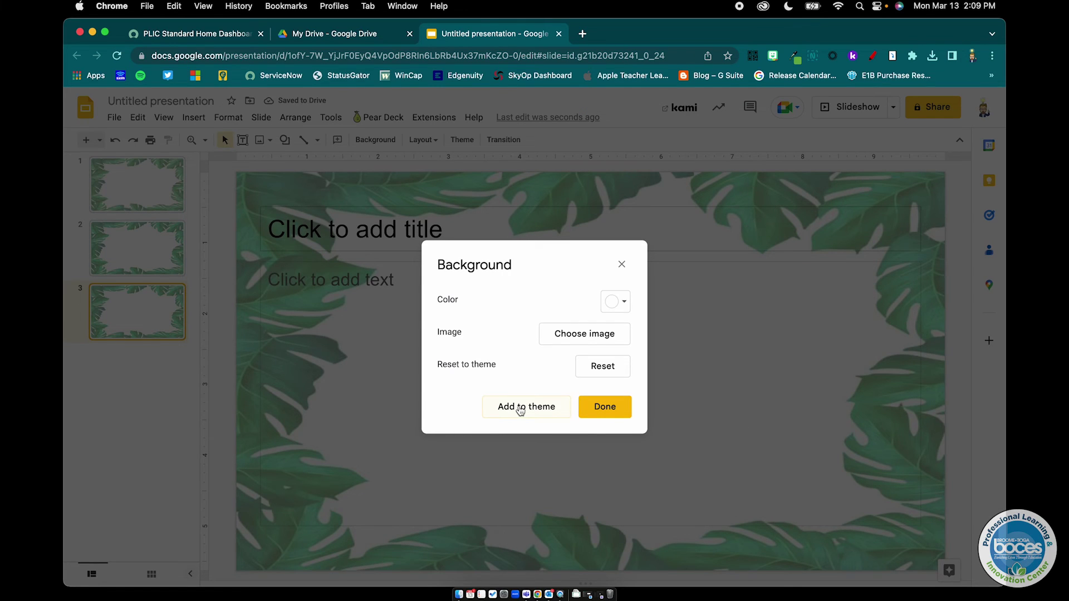
left_click(520, 407)
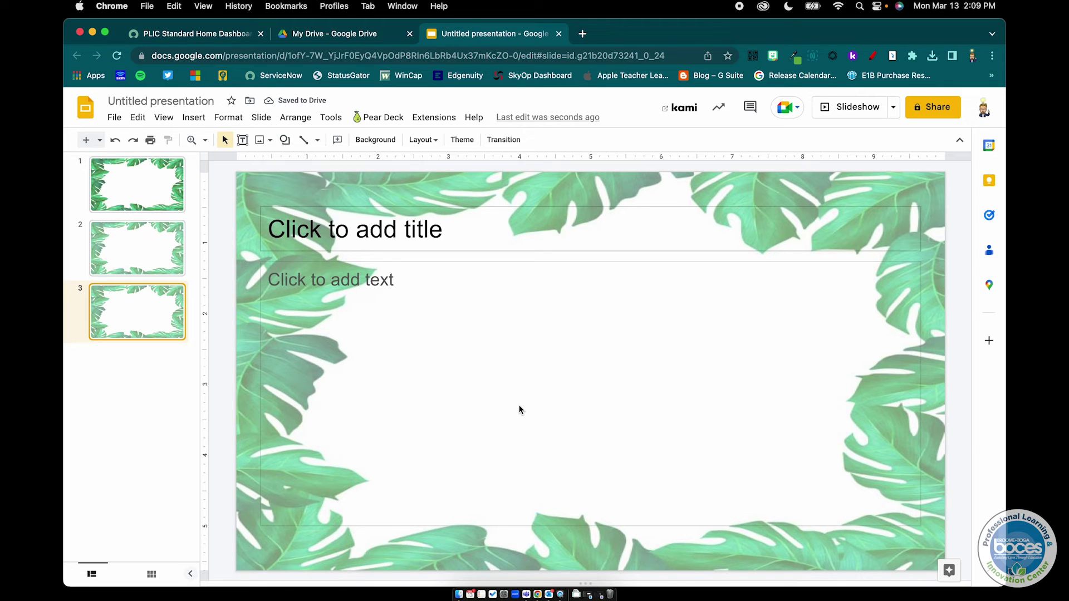
Add a fourth slide, which inherits the leaf-border theme background, and glance at the layouts
left_click(85, 140)
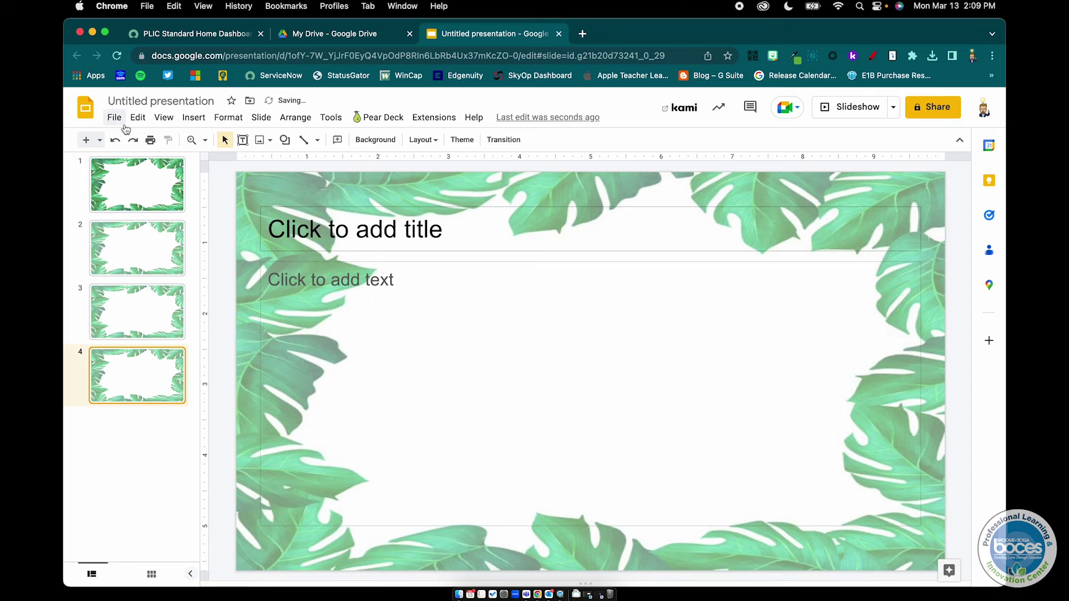
left_click(100, 140)
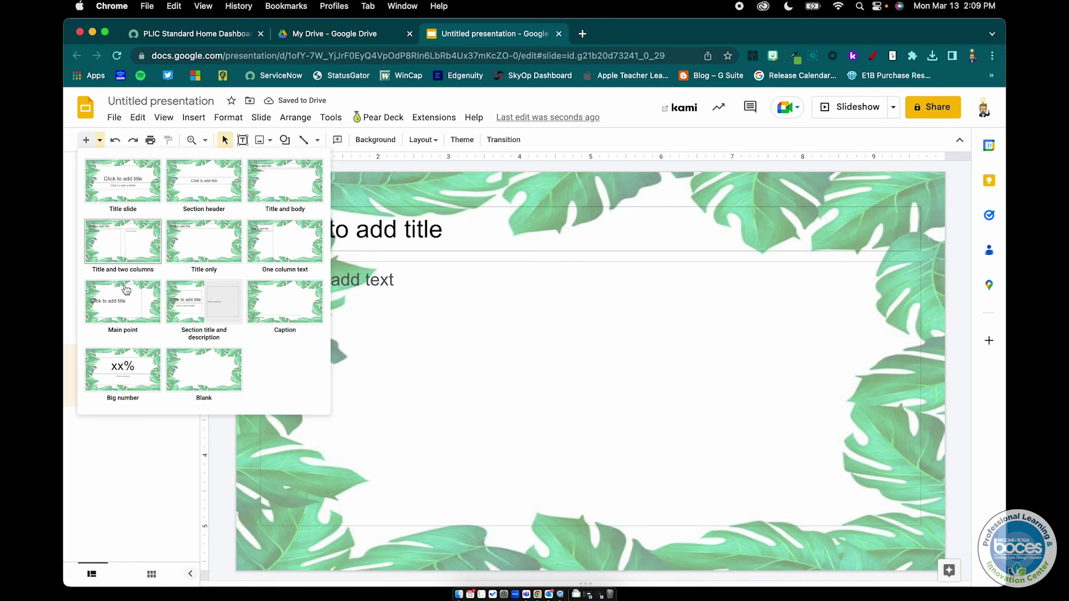
left_click(170, 449)
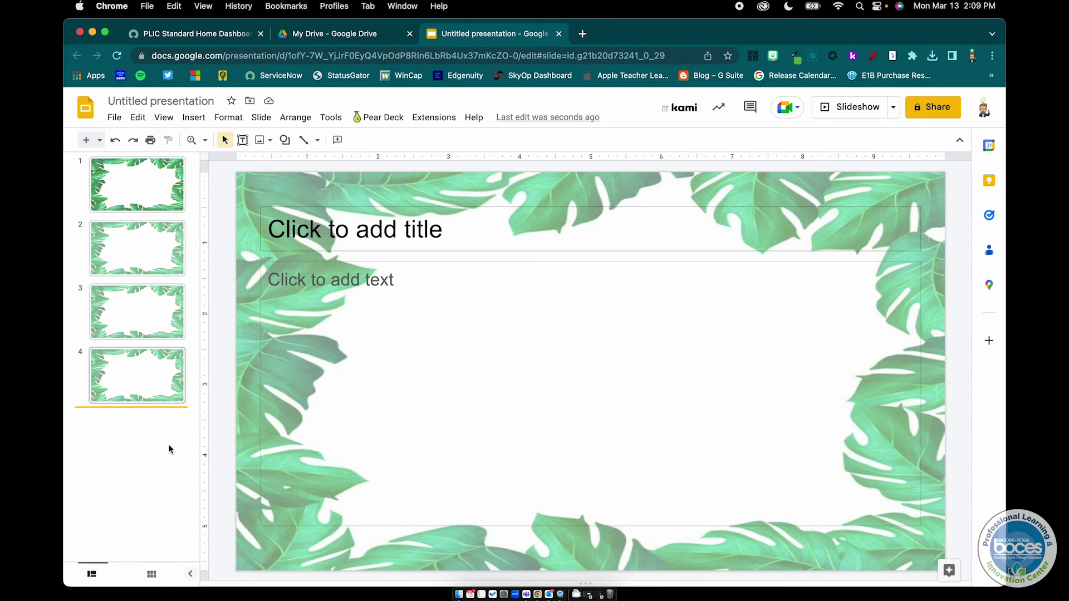